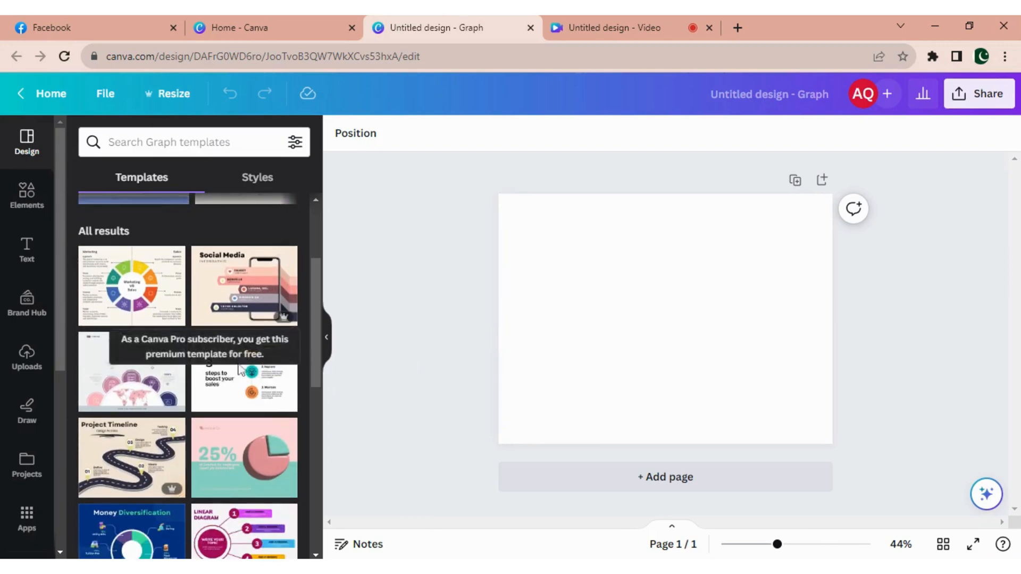
- Insert the first bar chart from the Charts elements, the one with grouped vertical bars, onto the blank page
{"action": "scroll", "coordinate": [156, 492], "scroll_direction": "down", "scroll_amount": 3}
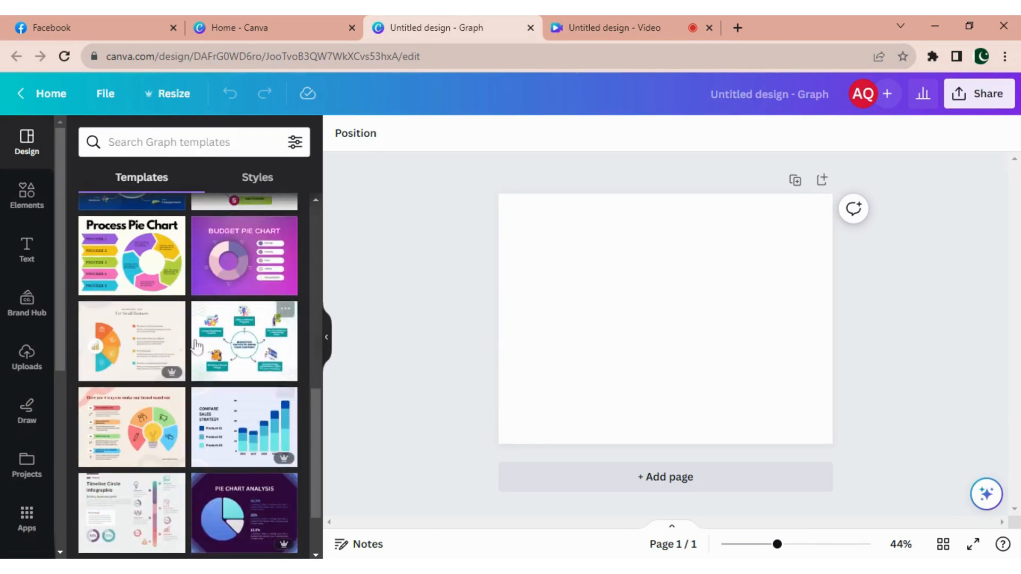
{"action": "scroll", "coordinate": [232, 422], "scroll_direction": "up", "scroll_amount": 10}
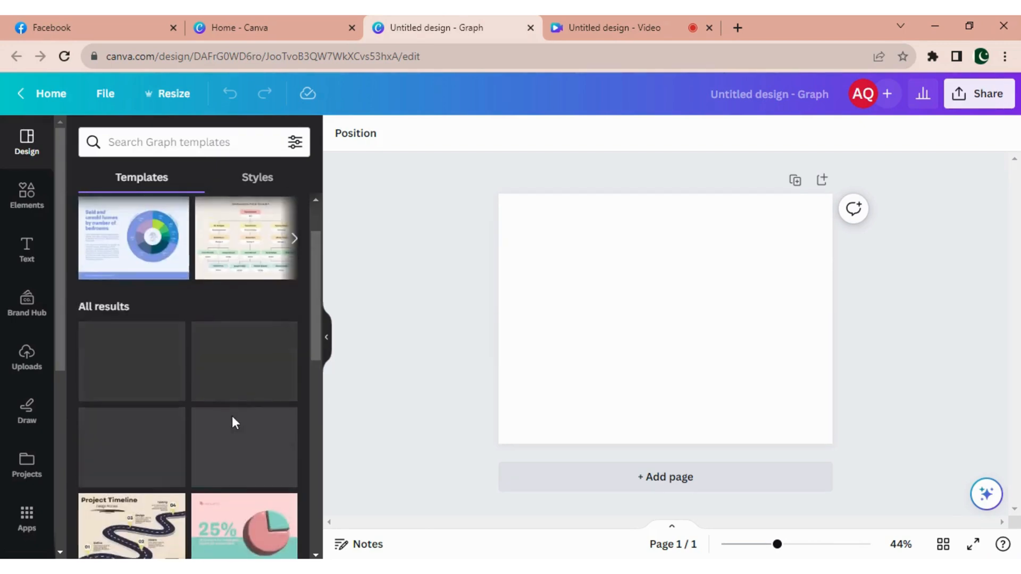
{"action": "left_click", "coordinate": [9, 203]}
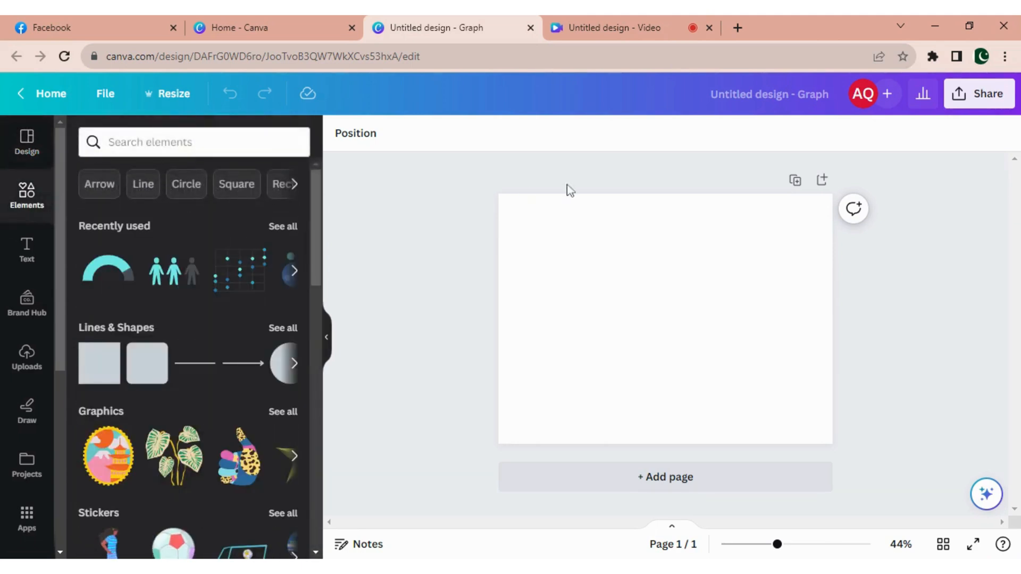
{"action": "scroll", "coordinate": [234, 379], "scroll_direction": "down", "scroll_amount": 10}
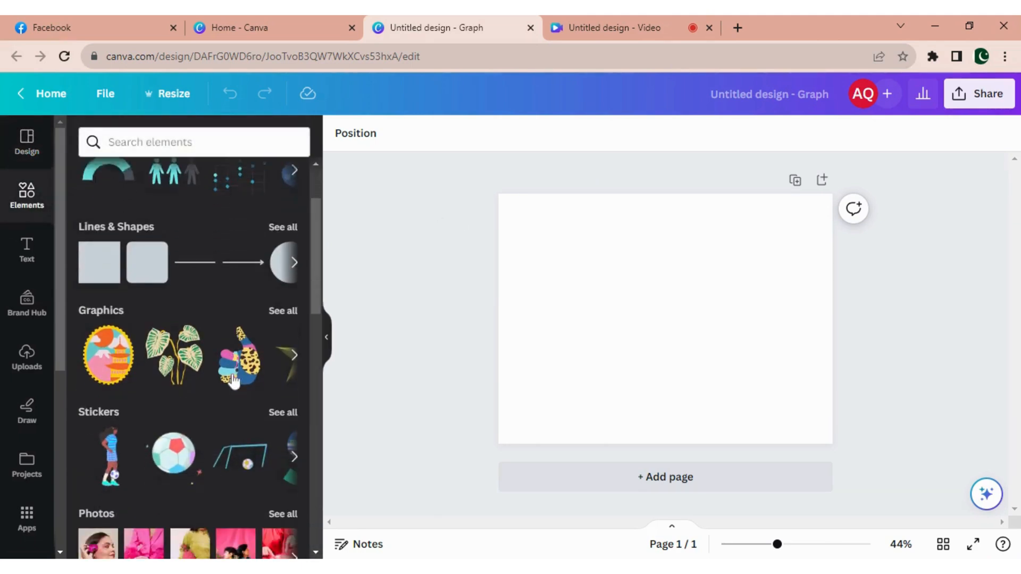
{"action": "scroll", "coordinate": [255, 376], "scroll_direction": "down", "scroll_amount": 4}
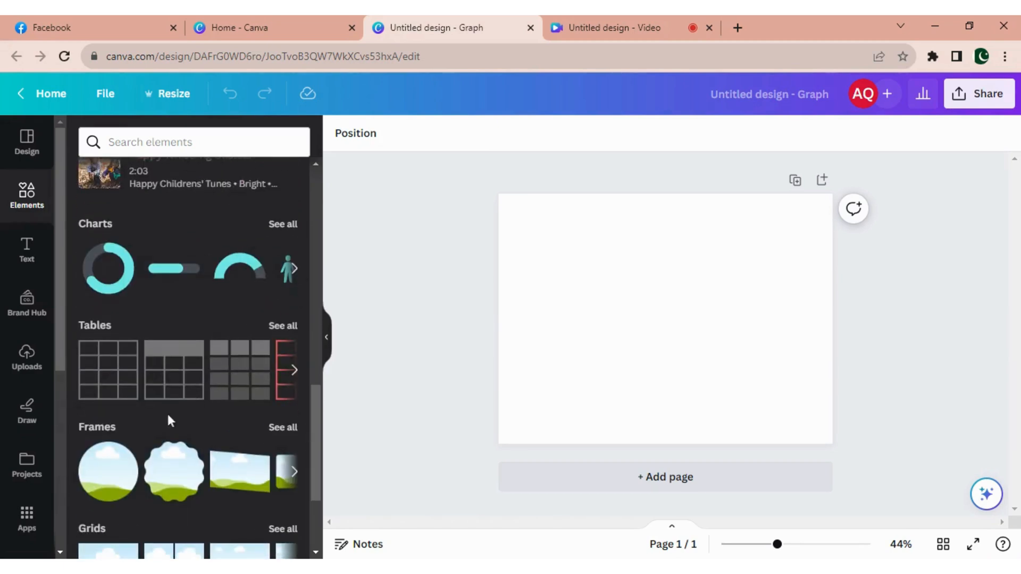
{"action": "left_click", "coordinate": [283, 224]}
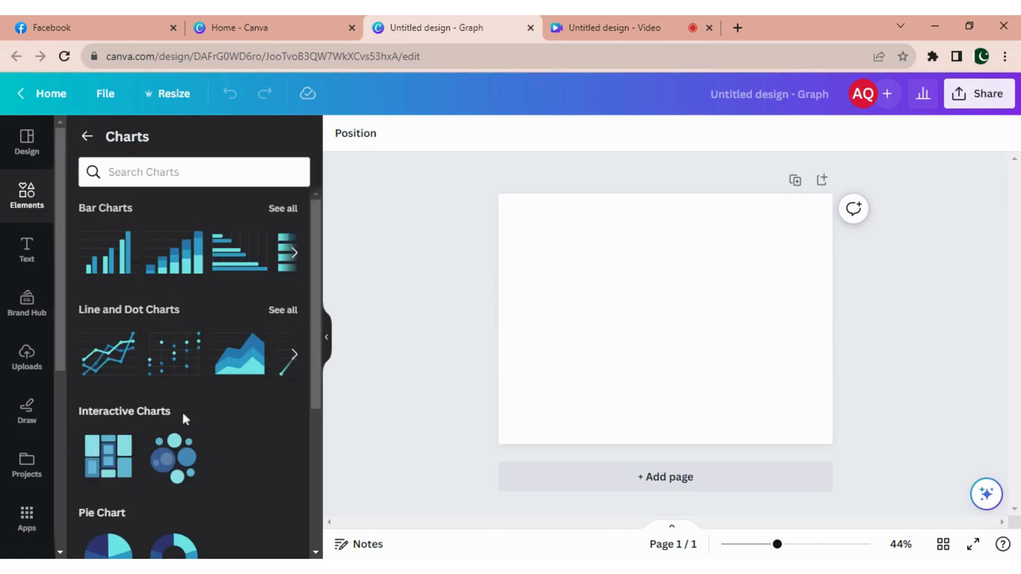
{"action": "scroll", "coordinate": [181, 410], "scroll_direction": "down", "scroll_amount": 3}
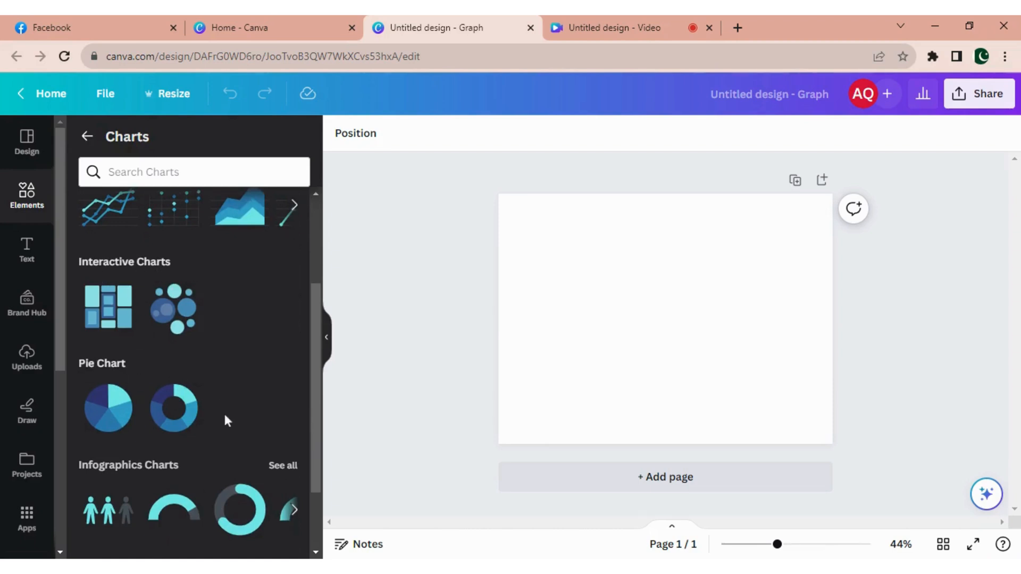
{"action": "scroll", "coordinate": [226, 420], "scroll_direction": "up", "scroll_amount": 3}
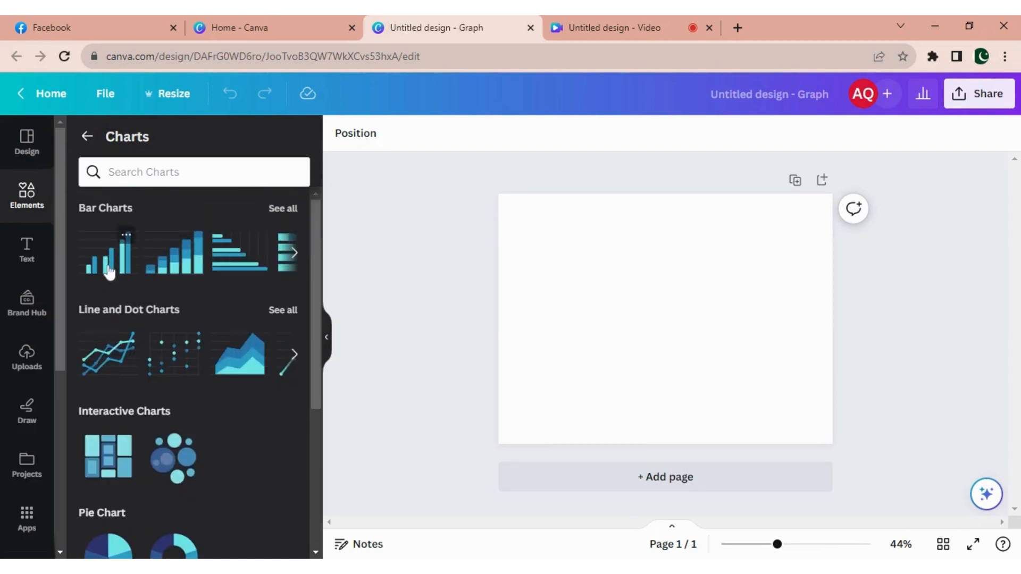
{"action": "left_click", "coordinate": [108, 266]}
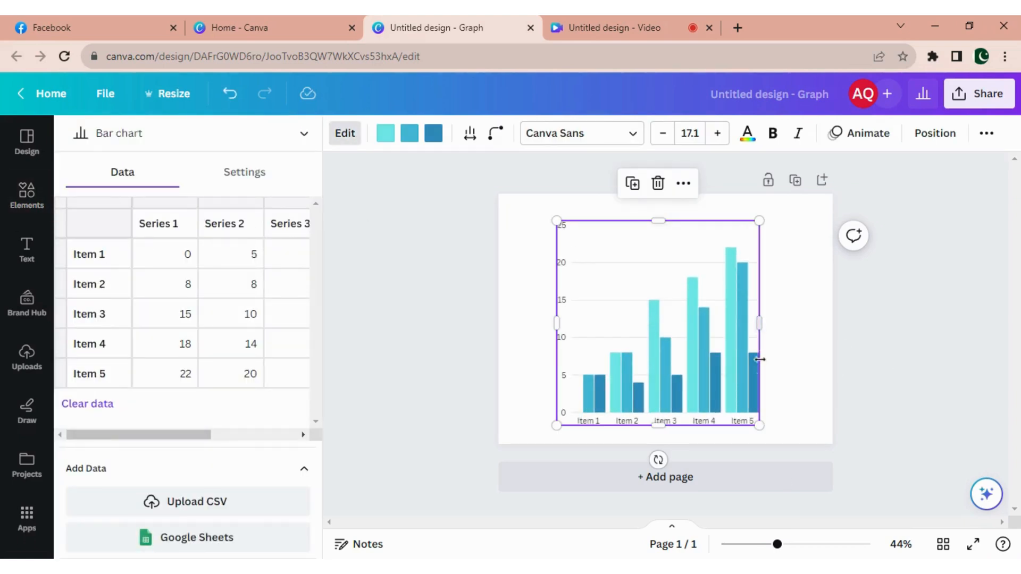
- Widen the bar chart on both sides so it spans most of the page width
{"action": "left_click_drag", "start_coordinate": [764, 328], "coordinate": [807, 331]}
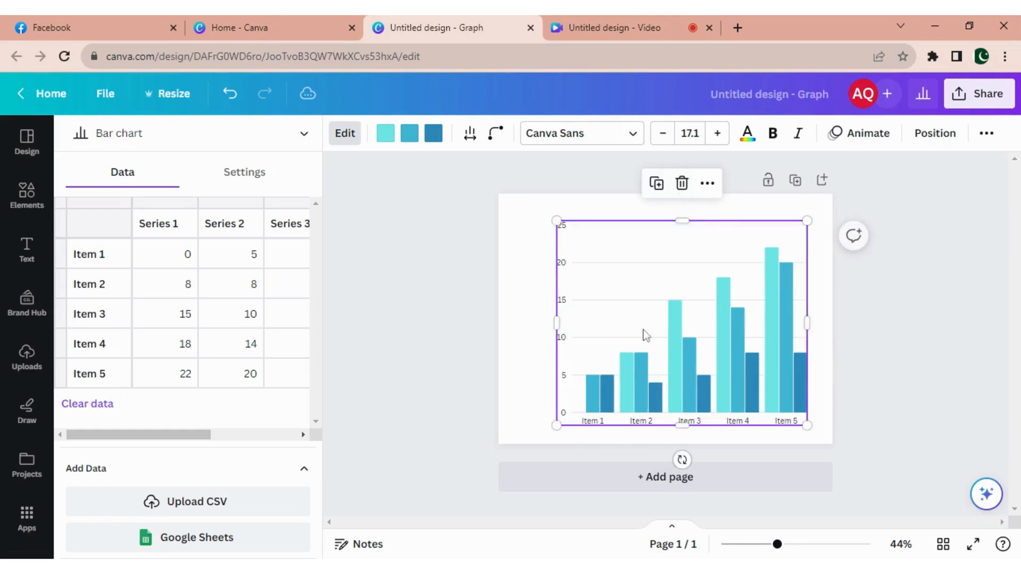
{"action": "left_click_drag", "start_coordinate": [539, 333], "coordinate": [506, 334]}
{"action": "left_click_drag", "start_coordinate": [785, 550], "coordinate": [799, 551]}
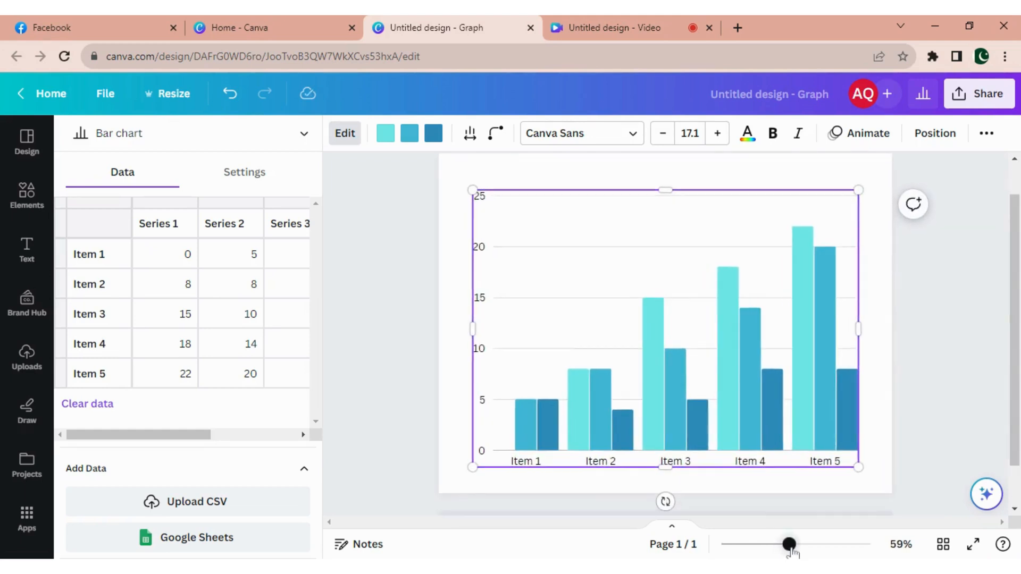
{"action": "left_click_drag", "start_coordinate": [1015, 337], "coordinate": [1015, 343]}
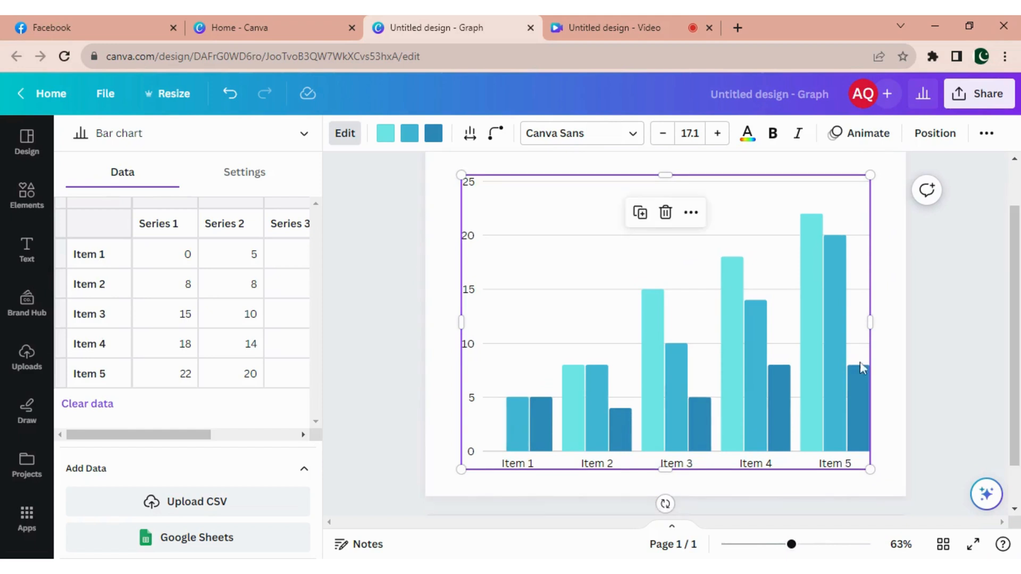
{"action": "left_click", "coordinate": [894, 394]}
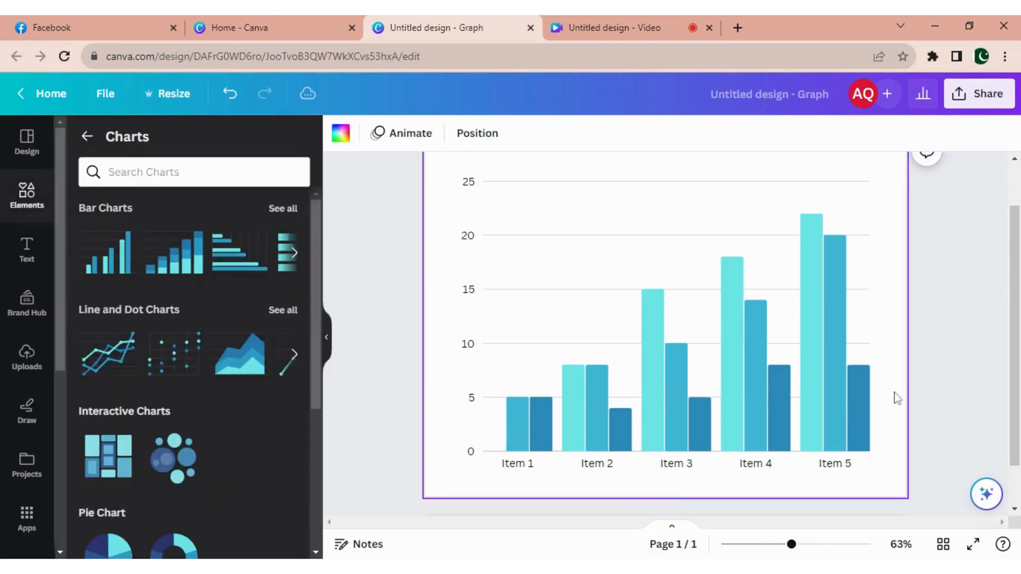
- Examine the bar chart's display settings and the series columns of its data table
{"action": "left_click", "coordinate": [715, 320]}
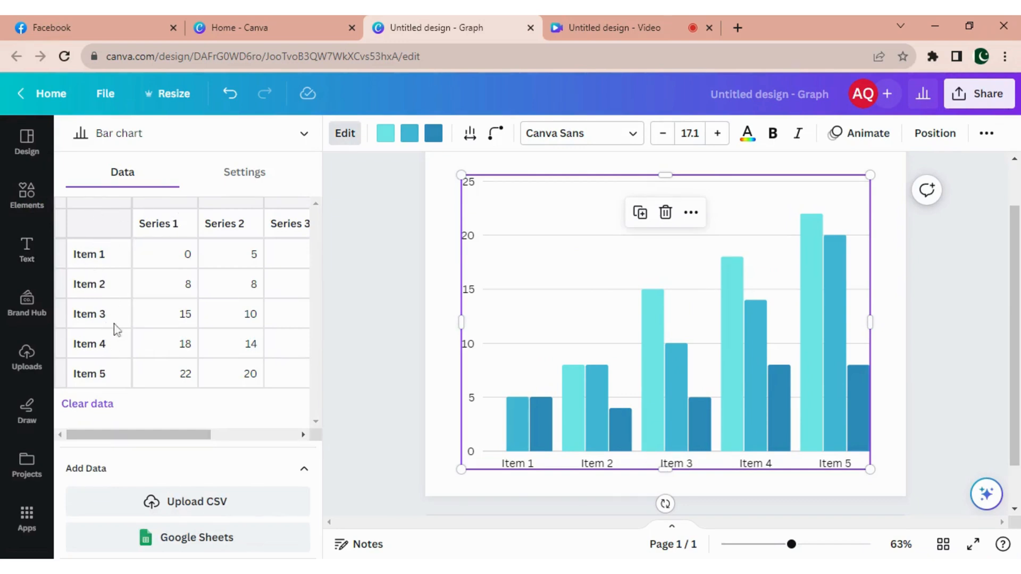
{"action": "left_click_drag", "start_coordinate": [165, 433], "coordinate": [109, 437]}
{"action": "left_click_drag", "start_coordinate": [158, 441], "coordinate": [130, 442]}
{"action": "left_click", "coordinate": [250, 172]}
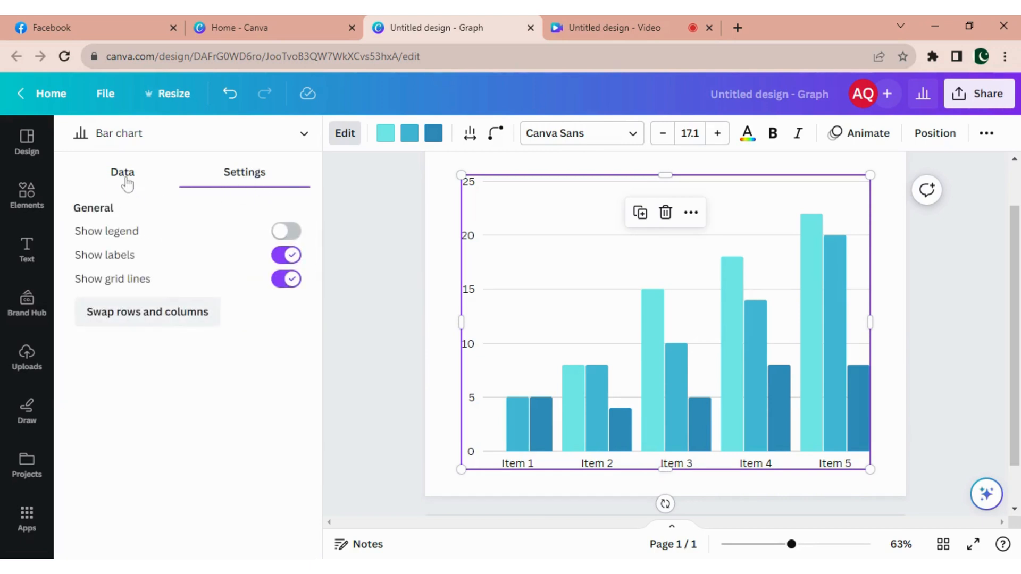
{"action": "left_click", "coordinate": [122, 175]}
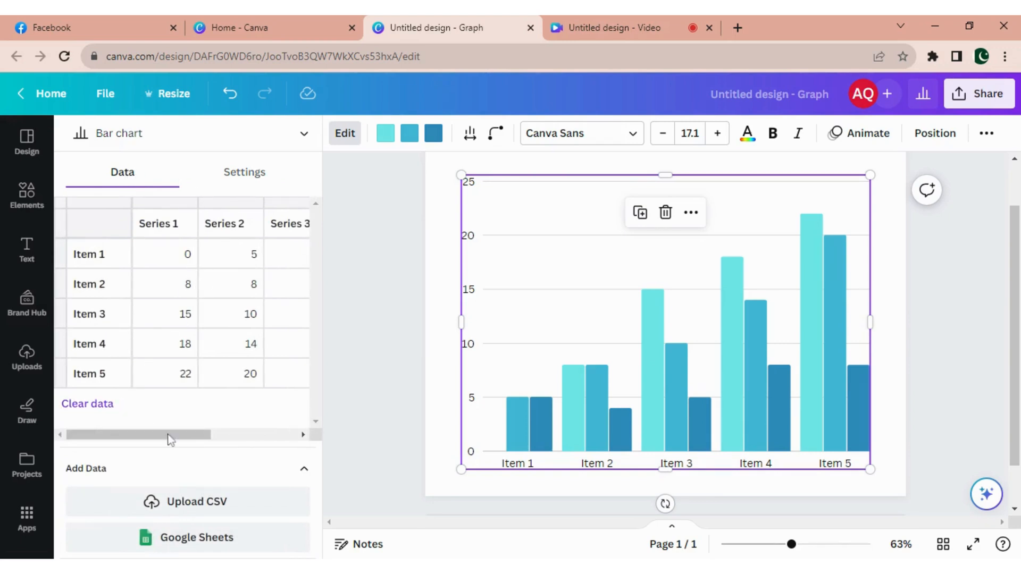
{"action": "left_click_drag", "start_coordinate": [170, 440], "coordinate": [287, 444]}
{"action": "left_click", "coordinate": [282, 227]}
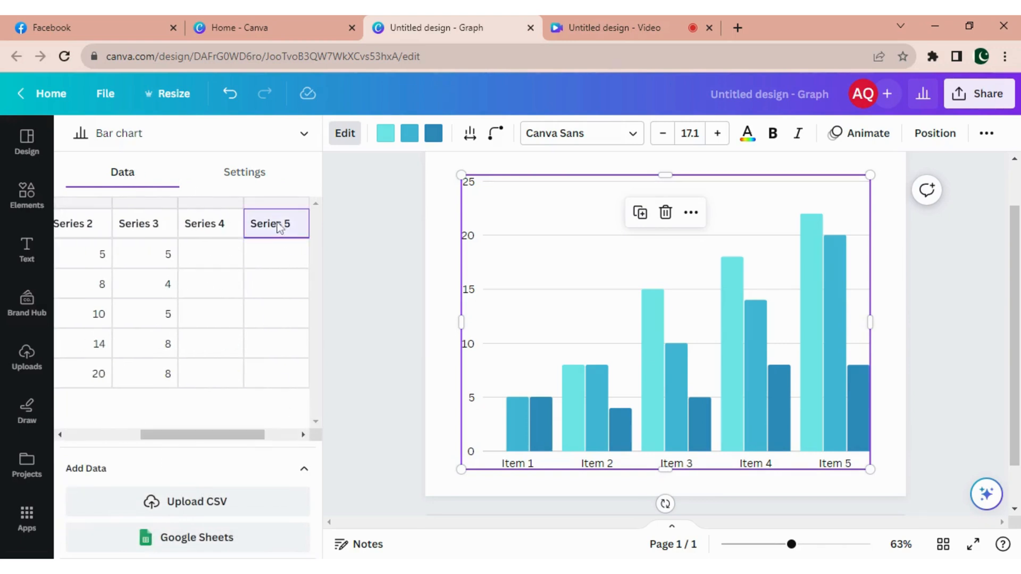
{"action": "left_click_drag", "start_coordinate": [238, 434], "coordinate": [303, 445]}
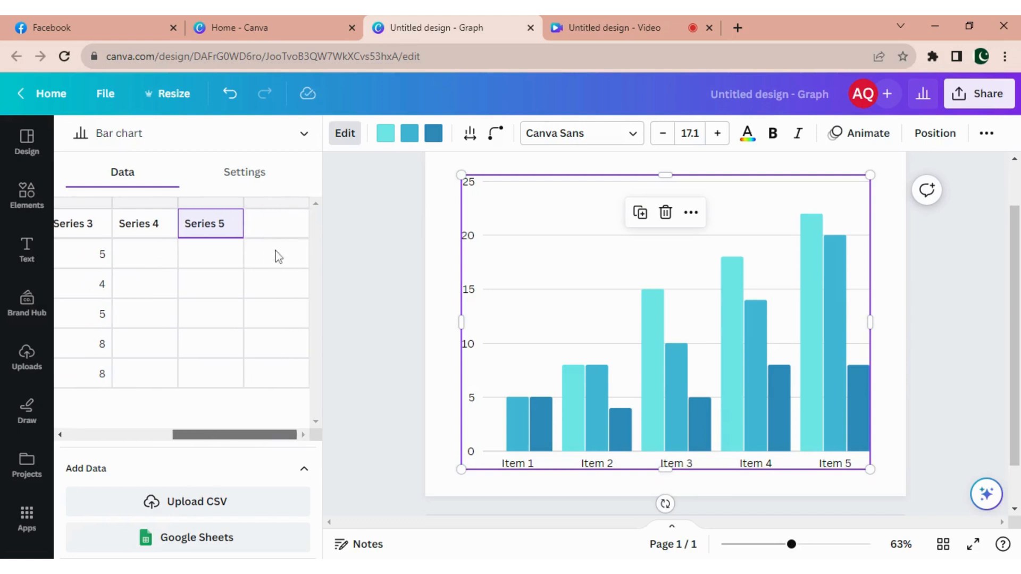
{"action": "left_click", "coordinate": [280, 228]}
{"action": "left_click_drag", "start_coordinate": [227, 440], "coordinate": [75, 441]}
{"action": "left_click", "coordinate": [272, 237]}
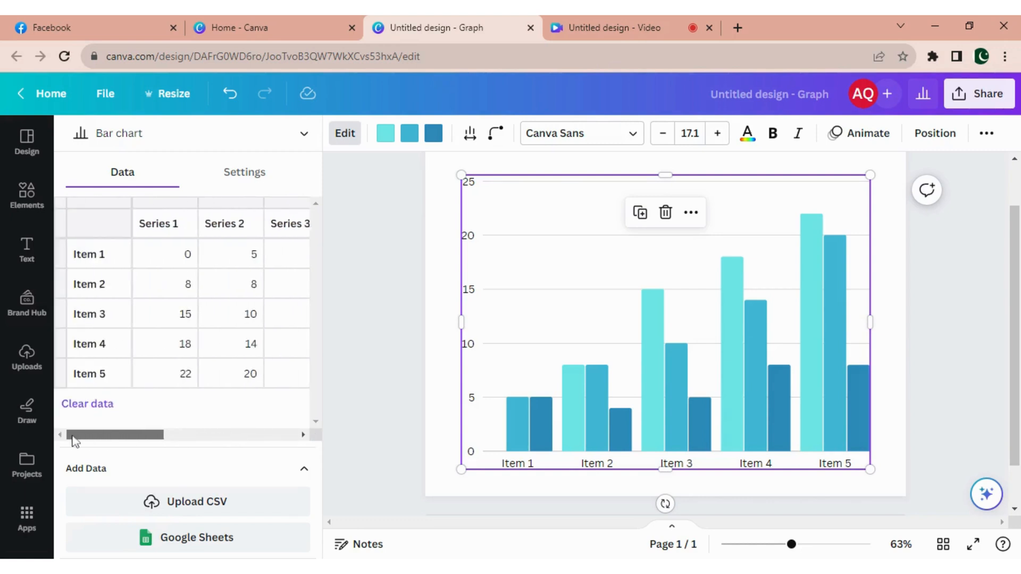
- Examine the item rows and their labels in the chart's data table, including the empty row below Item 5
{"action": "left_click", "coordinate": [103, 373]}
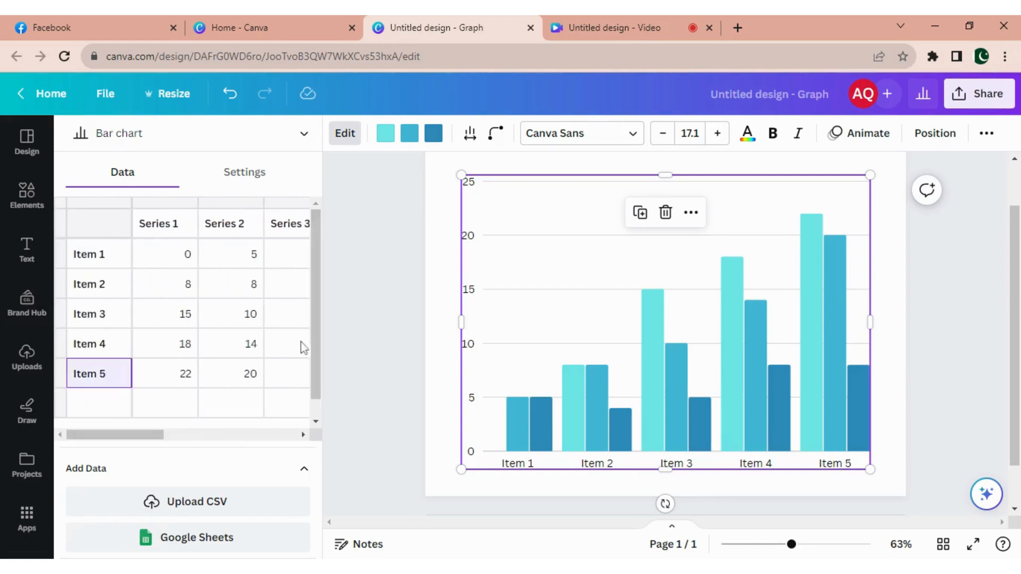
{"action": "mouse_move", "coordinate": [318, 359]}
{"action": "left_mouse_down"}
{"action": "mouse_move", "coordinate": [330, 421]}
{"action": "mouse_move", "coordinate": [327, 348]}
{"action": "left_mouse_up"}
{"action": "left_click", "coordinate": [99, 382]}
{"action": "mouse_move", "coordinate": [147, 433]}
{"action": "left_mouse_down"}
{"action": "mouse_move", "coordinate": [273, 444]}
{"action": "mouse_move", "coordinate": [139, 442]}
{"action": "left_mouse_up"}
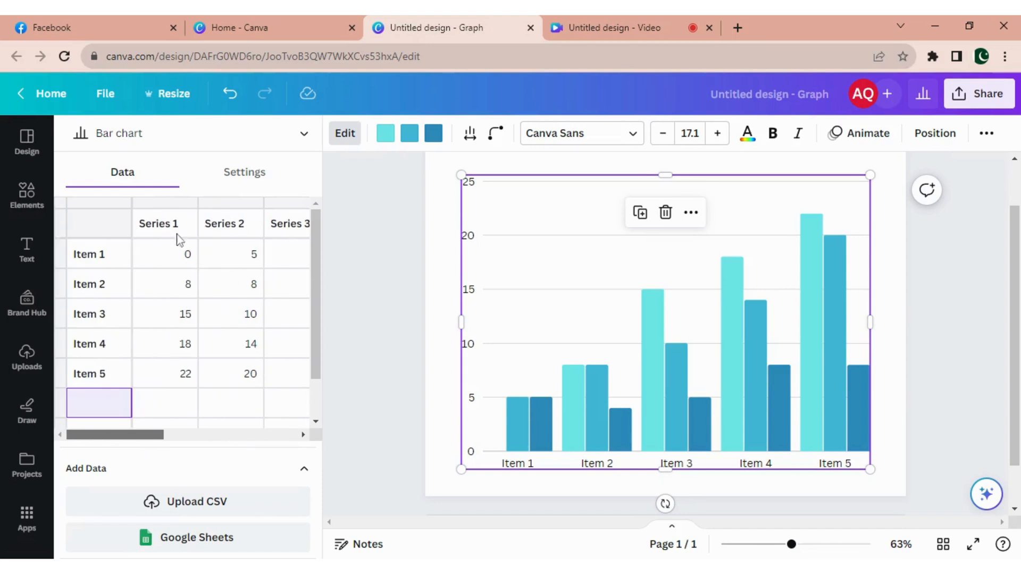
{"action": "left_click", "coordinate": [162, 226]}
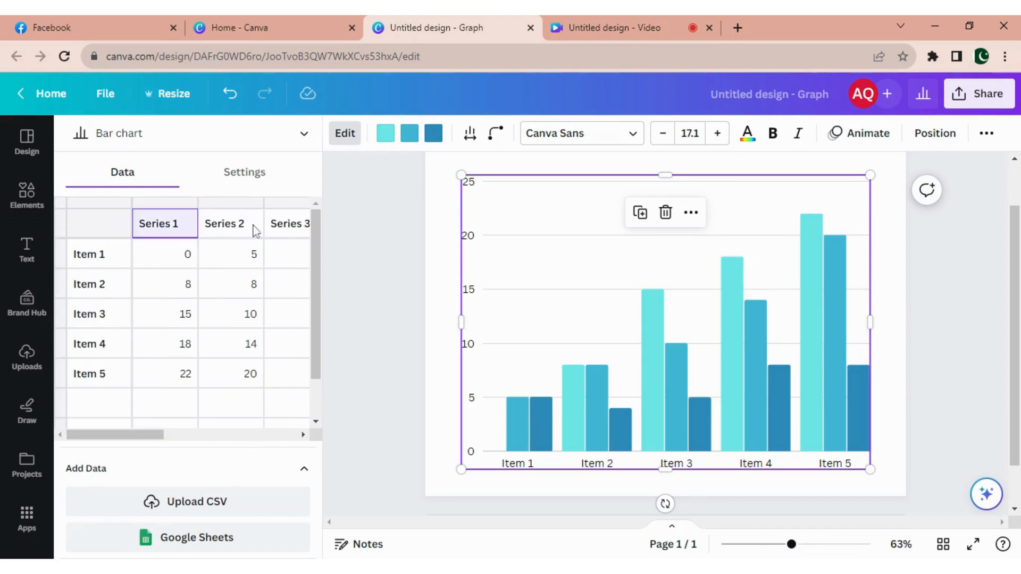
{"action": "mouse_move", "coordinate": [125, 434]}
{"action": "left_mouse_down"}
{"action": "mouse_move", "coordinate": [176, 443]}
{"action": "mouse_move", "coordinate": [114, 444]}
{"action": "left_mouse_up"}
{"action": "left_click", "coordinate": [92, 260]}
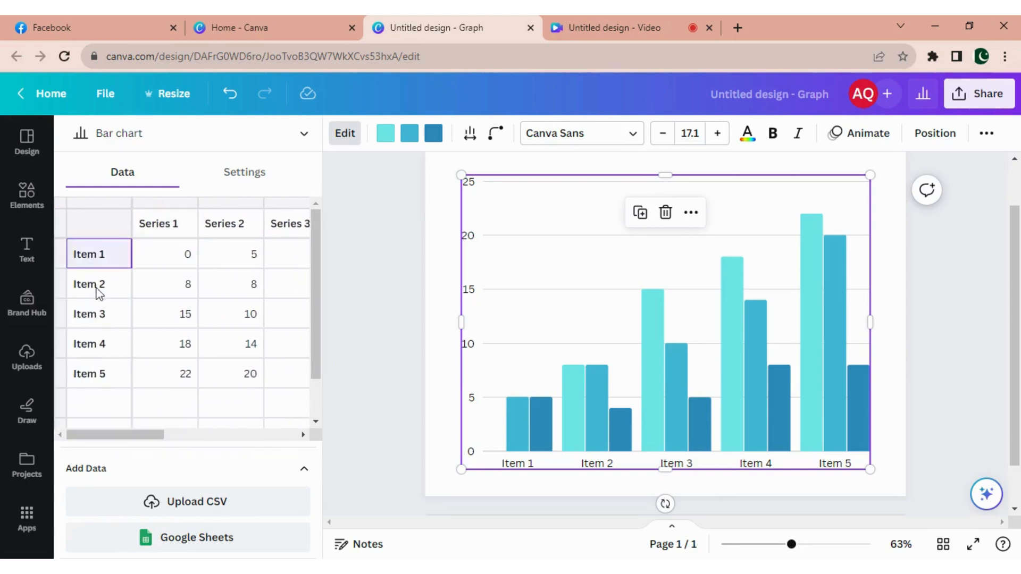
{"action": "left_click", "coordinate": [96, 290]}
{"action": "left_click", "coordinate": [101, 319]}
{"action": "left_click", "coordinate": [101, 344]}
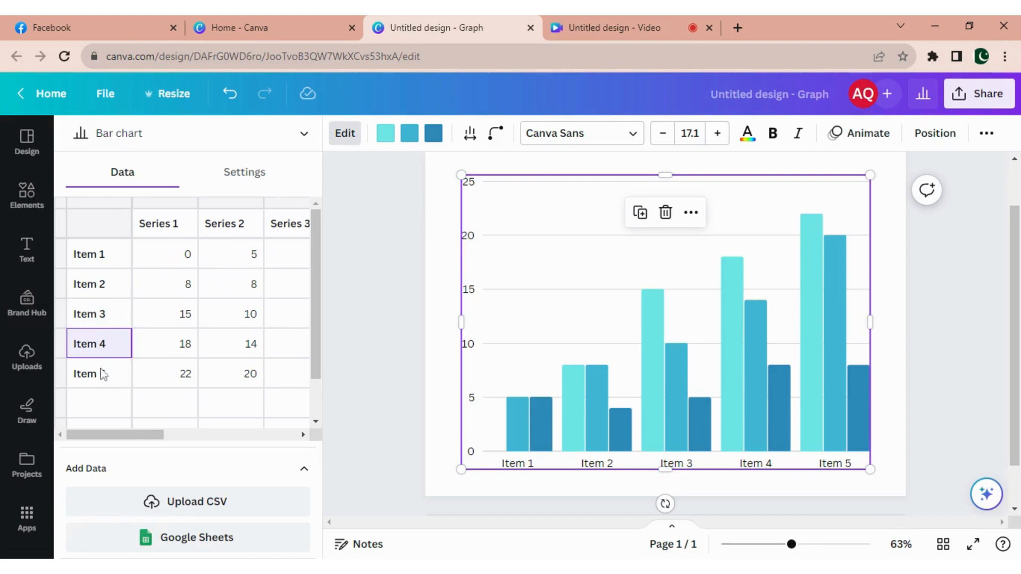
{"action": "left_click", "coordinate": [101, 372]}
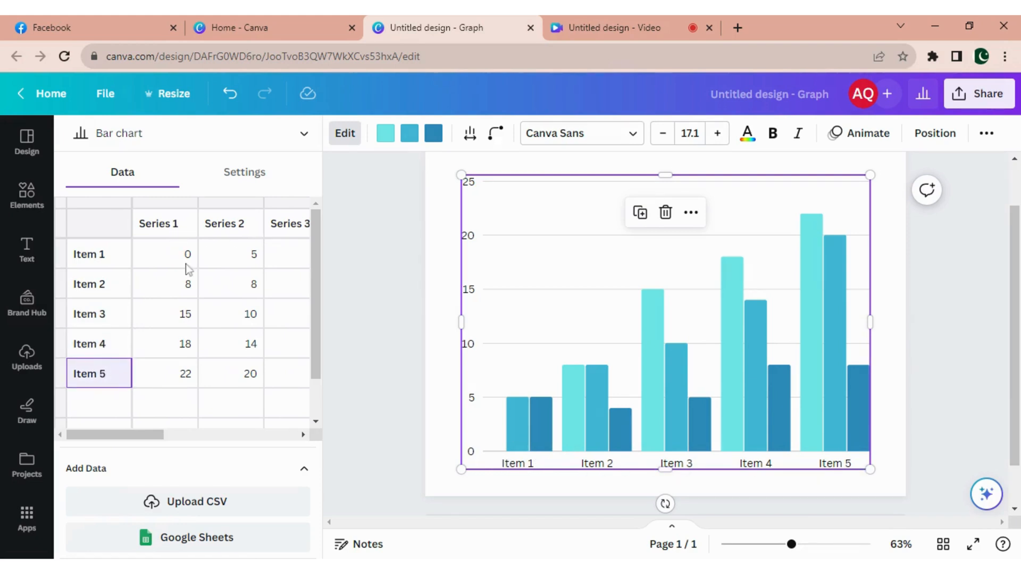
- Fill the chart's Series 4 column with 6, 7, 3, 8 and 4 for Items 1 to 5
{"action": "scroll", "coordinate": [123, 260], "scroll_direction": "right", "scroll_amount": 2}
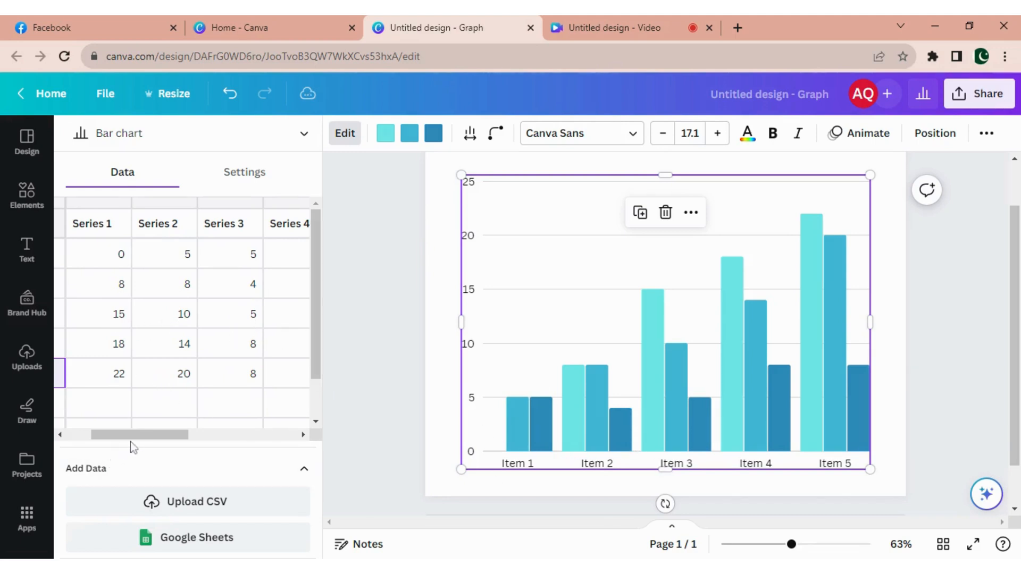
{"action": "left_click_drag", "start_coordinate": [132, 437], "coordinate": [176, 437]}
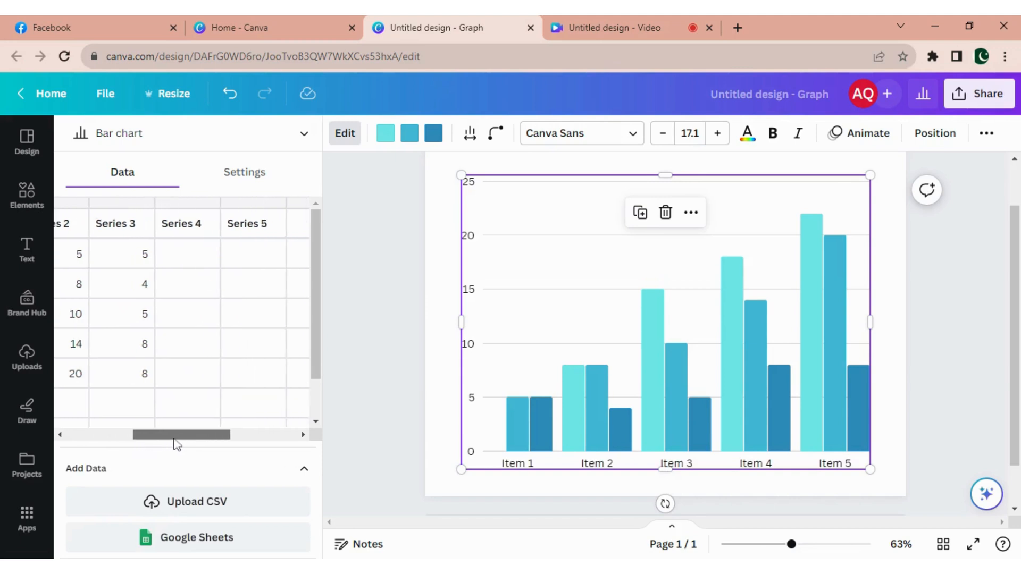
{"action": "left_click", "coordinate": [188, 266]}
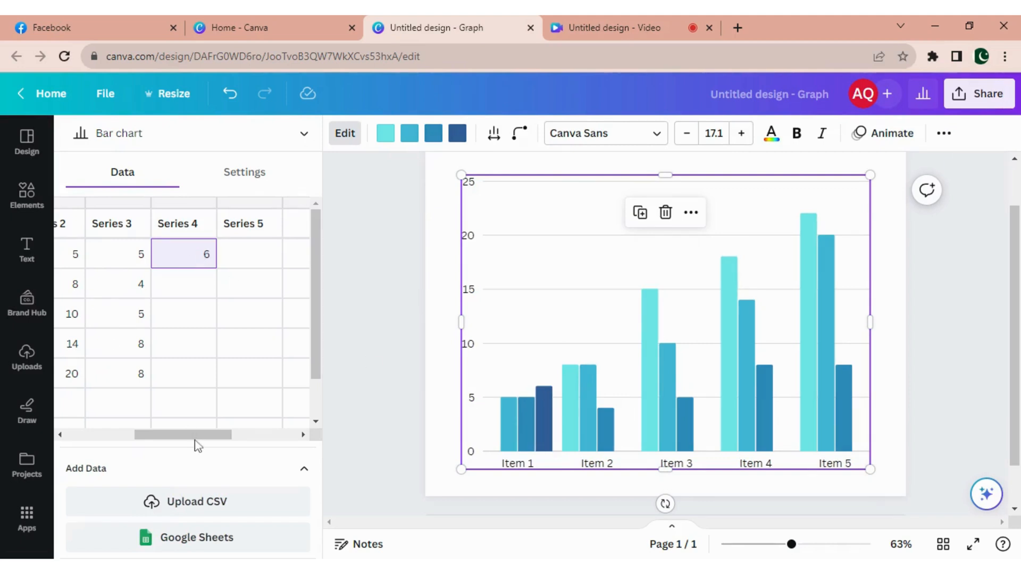
{"action": "mouse_move", "coordinate": [198, 445]}
{"action": "left_mouse_down"}
{"action": "mouse_move", "coordinate": [132, 446]}
{"action": "mouse_move", "coordinate": [196, 445]}
{"action": "left_mouse_up"}
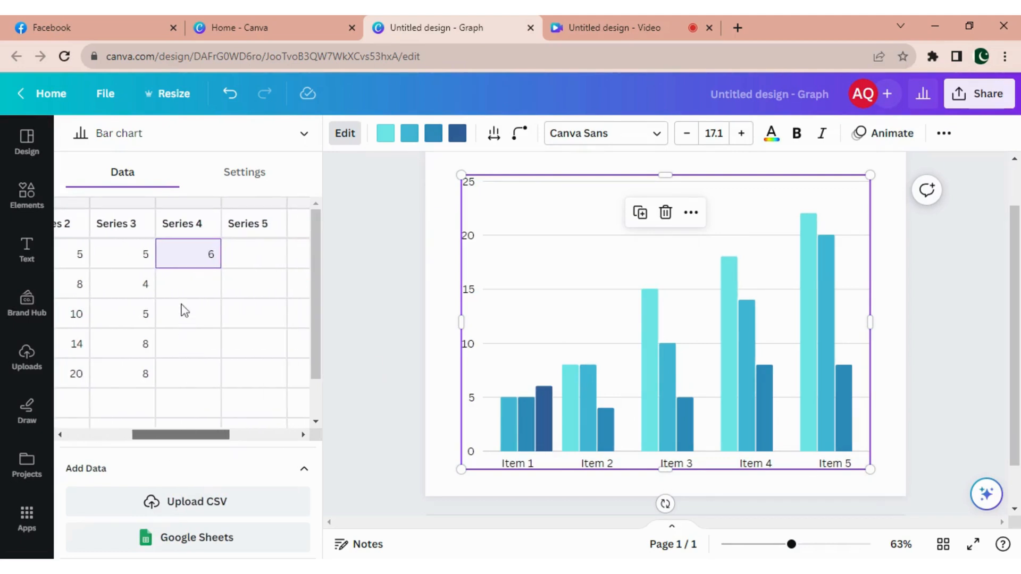
{"action": "left_click", "coordinate": [188, 292]}
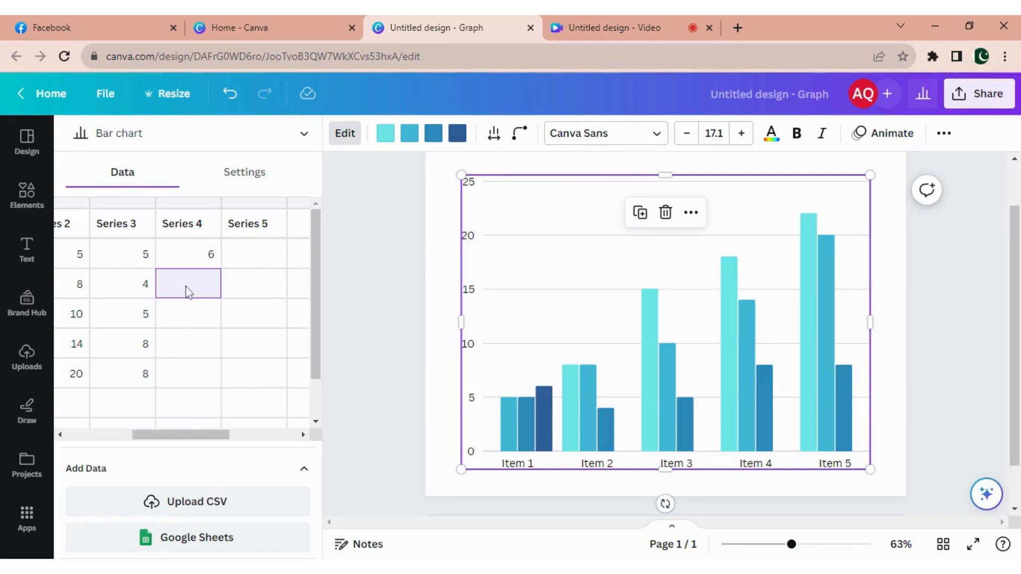
{"action": "type", "text": "7"}
{"action": "left_click", "coordinate": [202, 318]}
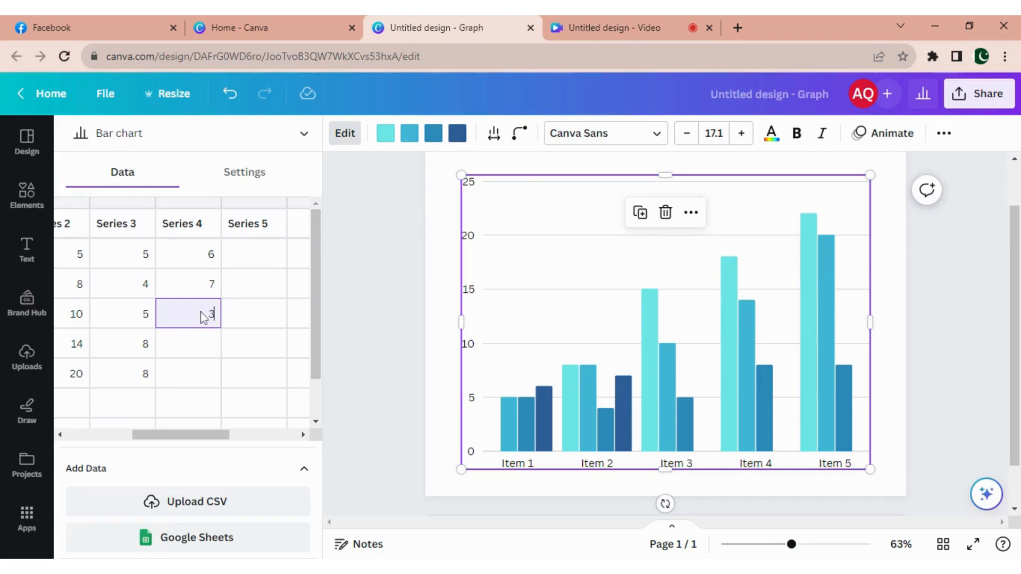
{"action": "type", "text": "3"}
{"action": "left_click", "coordinate": [197, 354]}
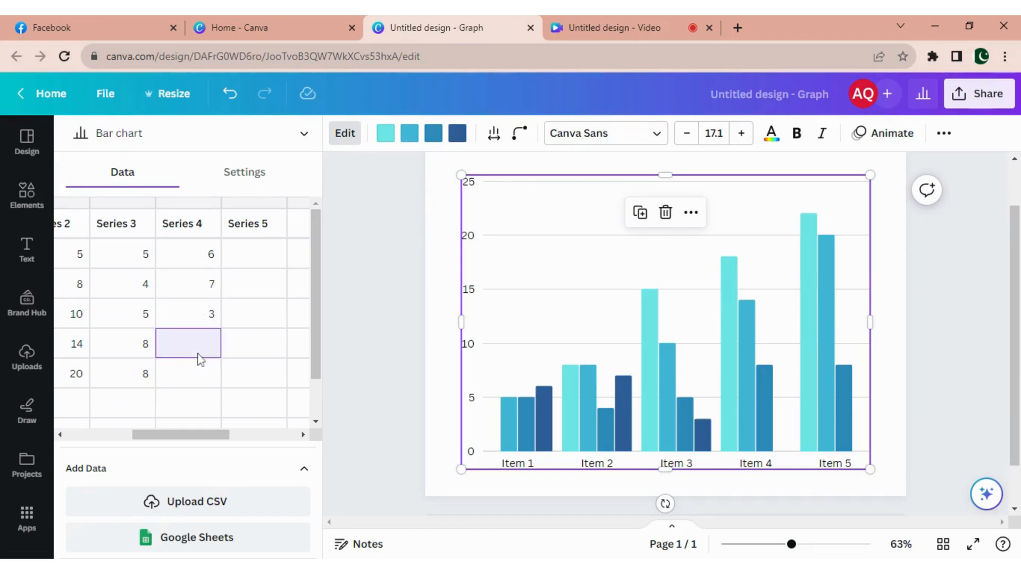
{"action": "left_click", "coordinate": [204, 381]}
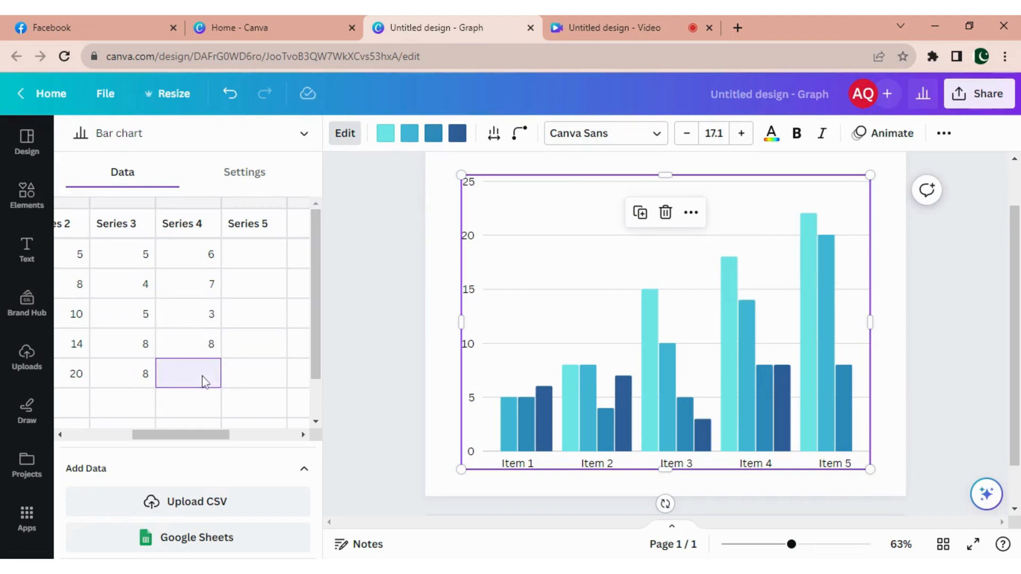
{"action": "type", "text": "4"}
{"action": "left_click", "coordinate": [250, 382]}
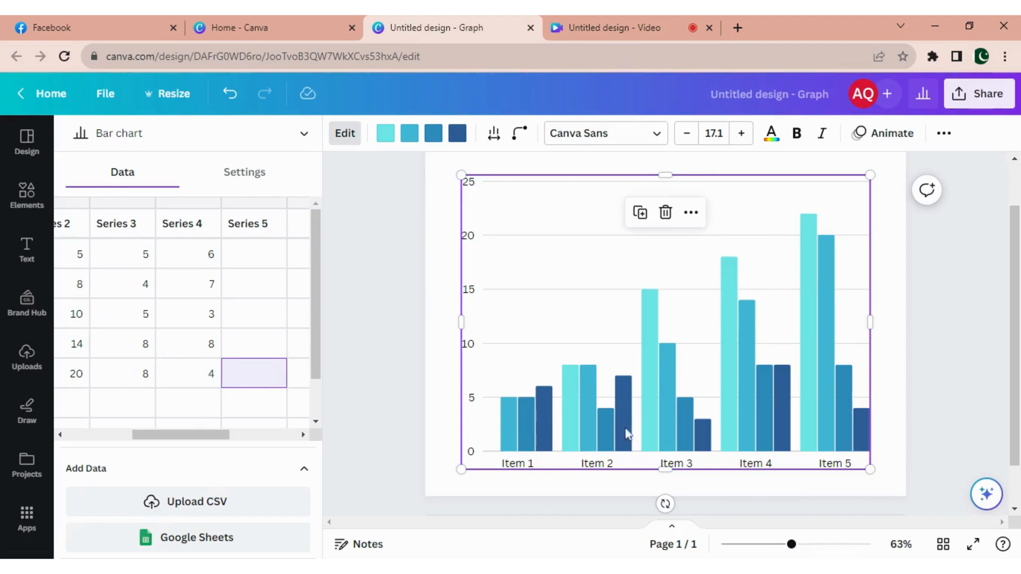
{"action": "left_click_drag", "start_coordinate": [210, 437], "coordinate": [114, 447]}
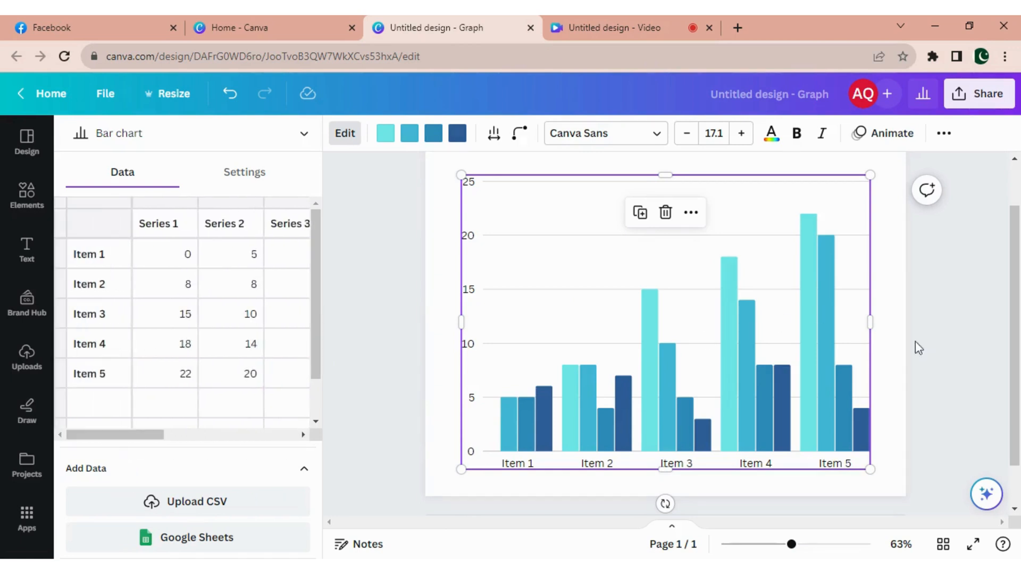
- Convert the bar chart to a stacked bar chart
{"action": "left_click", "coordinate": [900, 370]}
{"action": "scroll", "coordinate": [902, 375], "scroll_direction": "down", "scroll_amount": 2}
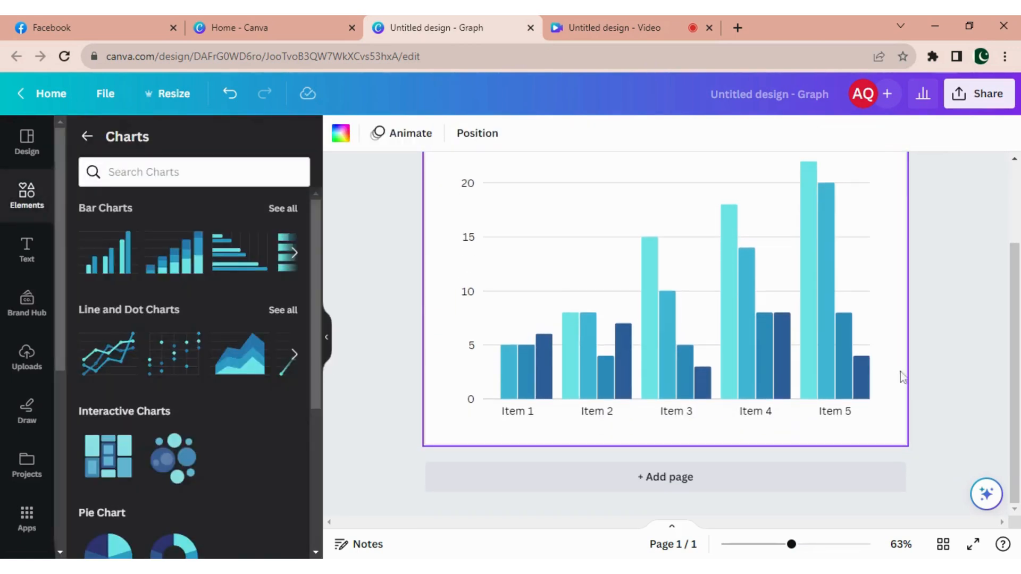
{"action": "left_click", "coordinate": [711, 296]}
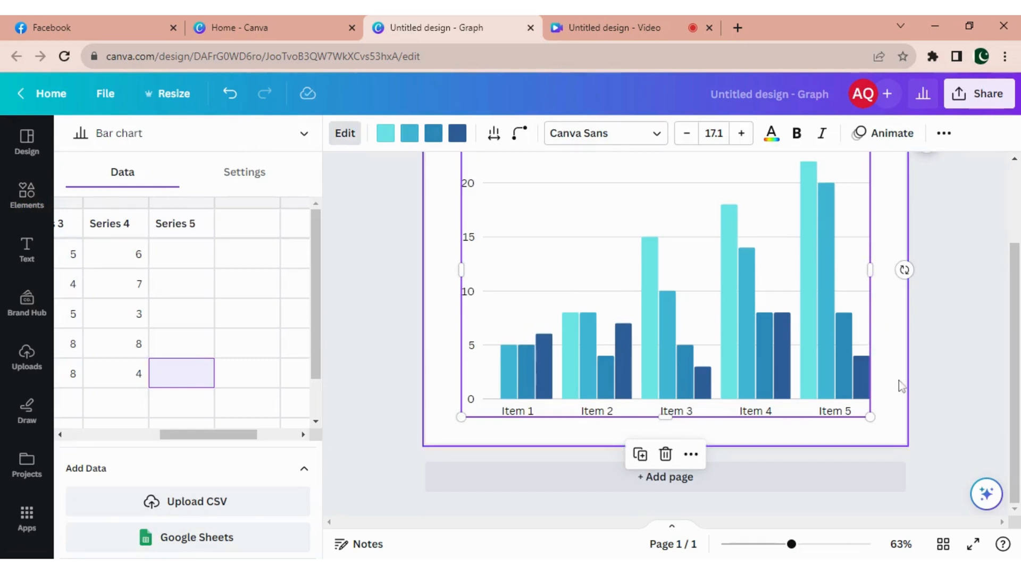
{"action": "scroll", "coordinate": [812, 424], "scroll_direction": "up", "scroll_amount": 2}
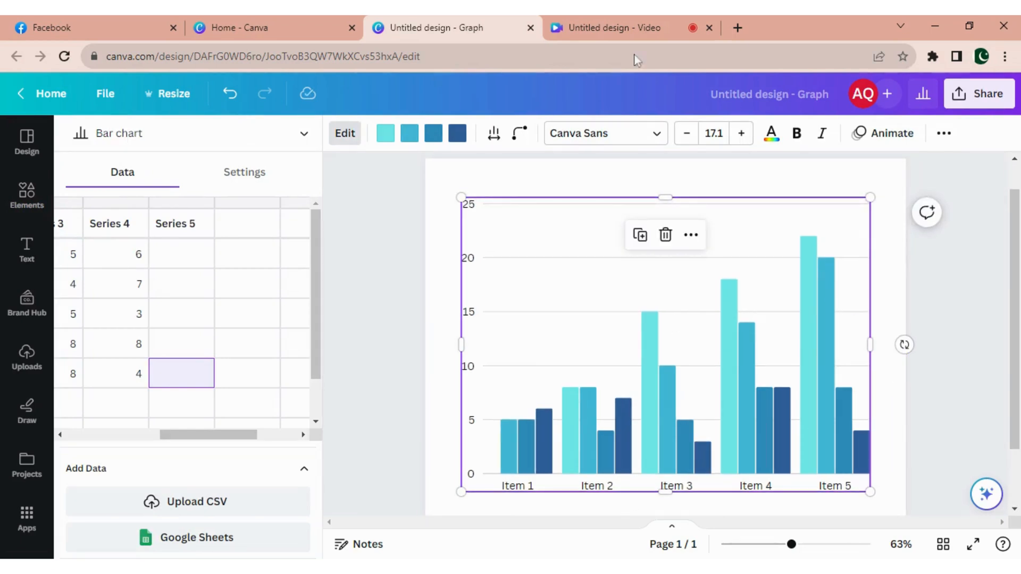
{"action": "left_click", "coordinate": [291, 143]}
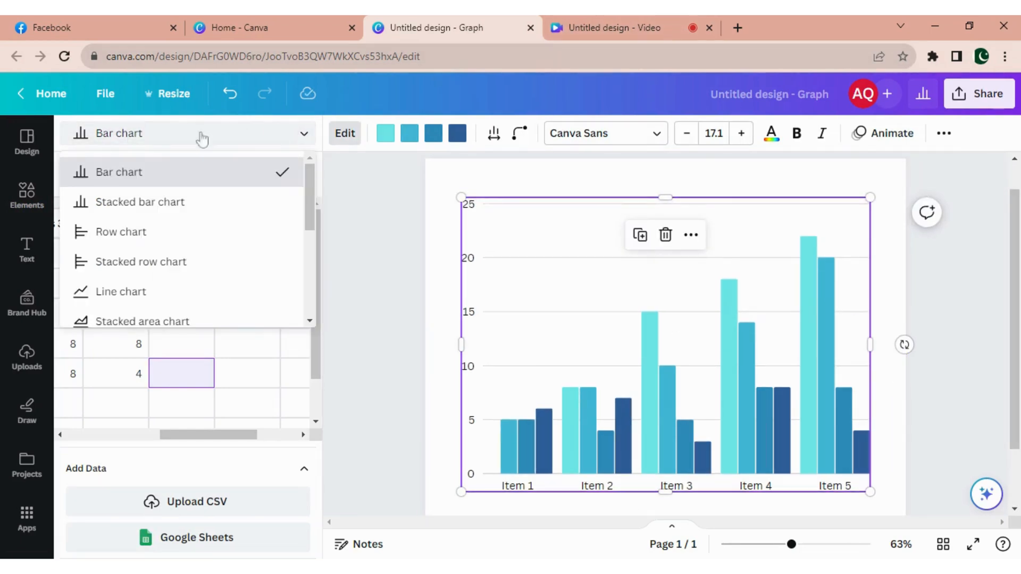
{"action": "left_click", "coordinate": [136, 206]}
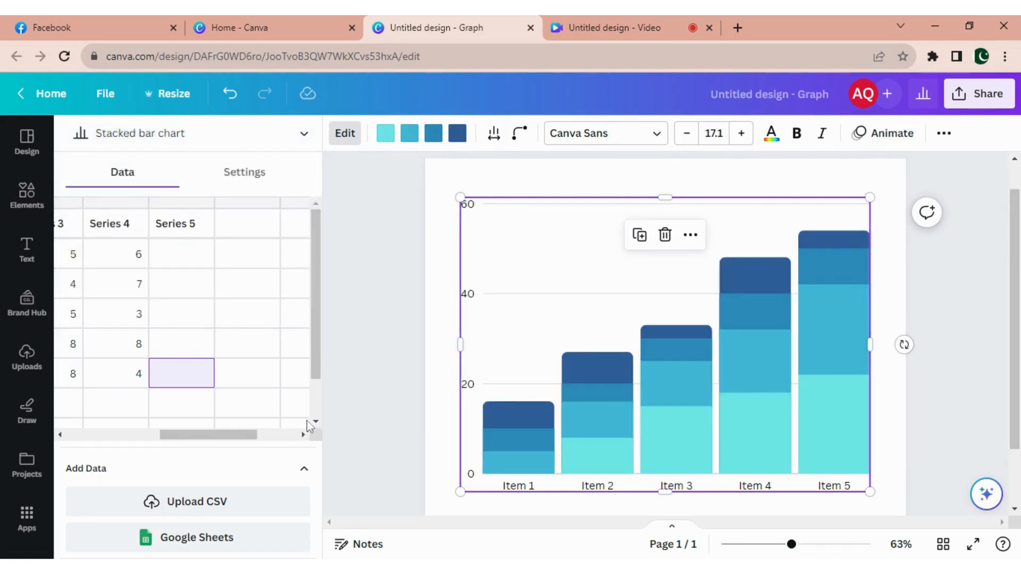
{"action": "scroll", "coordinate": [310, 426], "scroll_direction": "down", "scroll_amount": 1}
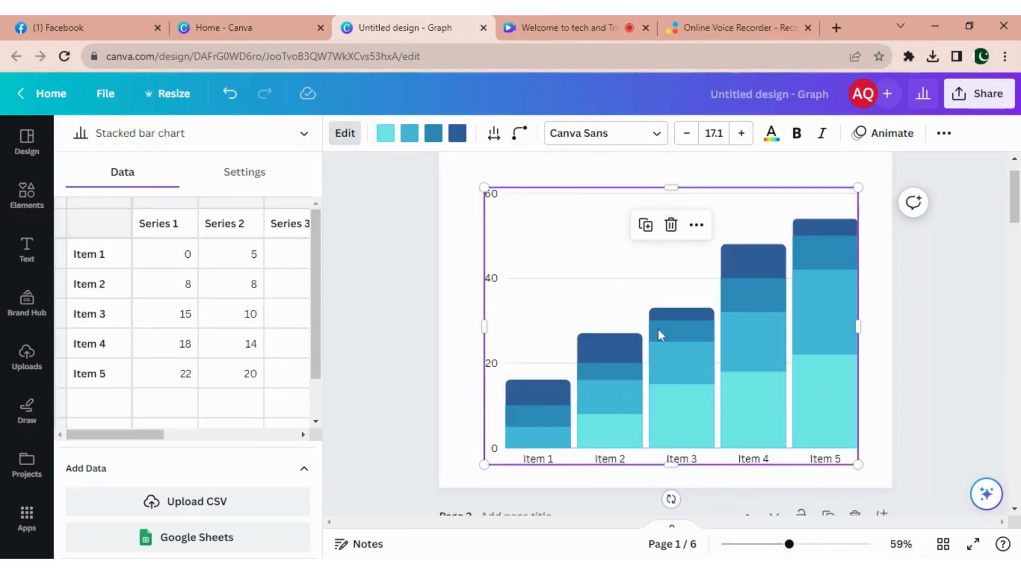
- Switch the stacked bar chart to a row chart and on to a stacked row chart
{"action": "left_click", "coordinate": [224, 134]}
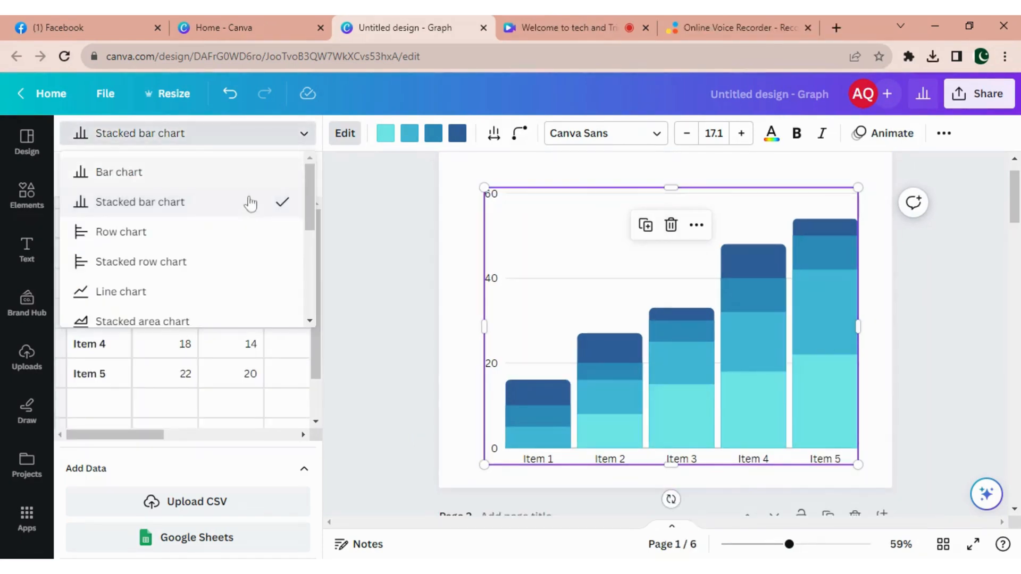
{"action": "left_click", "coordinate": [154, 233]}
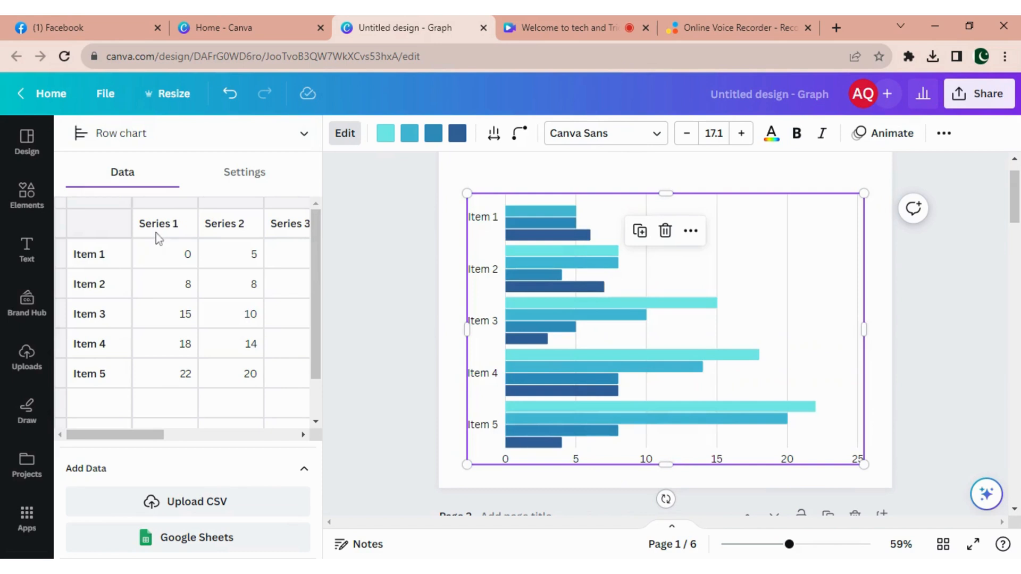
{"action": "left_click", "coordinate": [234, 134]}
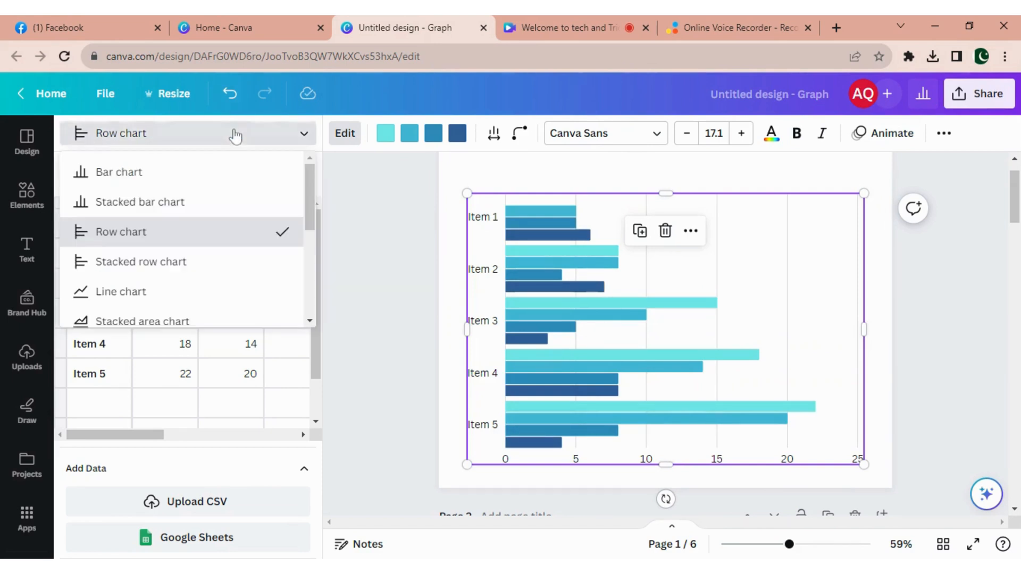
{"action": "left_click", "coordinate": [135, 264]}
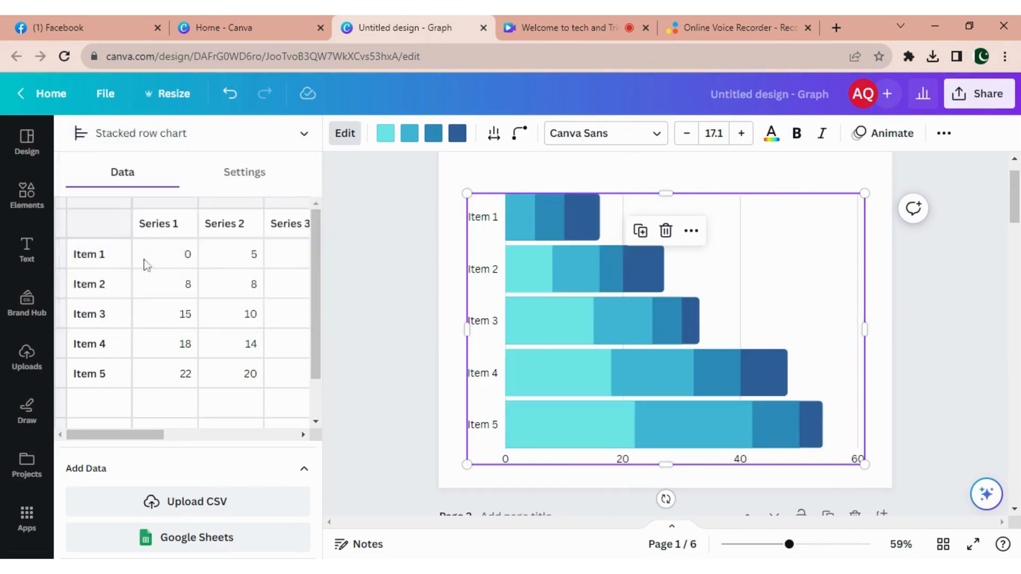
- Change the stacked row chart to a line chart, followed by a stacked area chart
{"action": "left_click", "coordinate": [203, 140]}
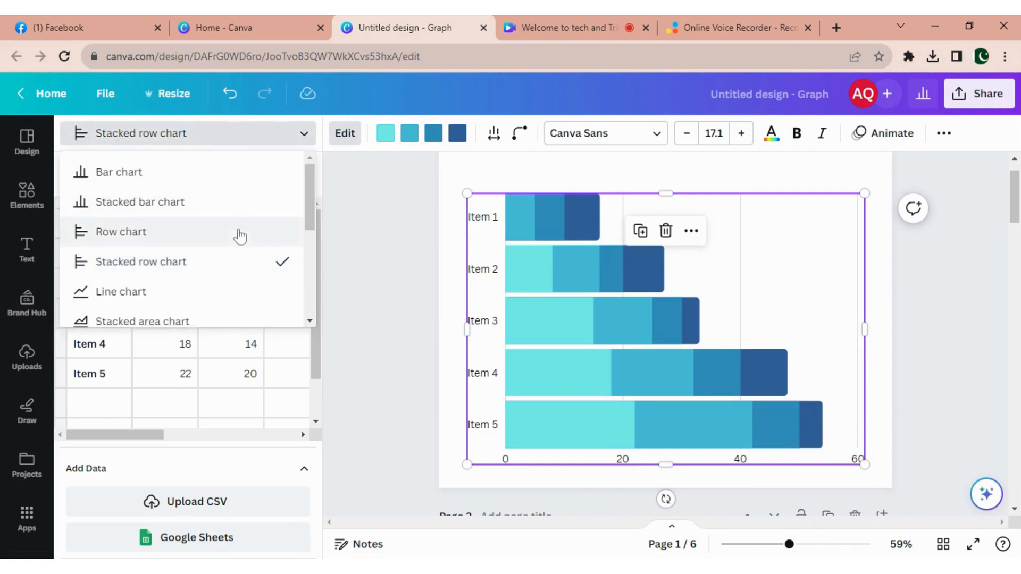
{"action": "scroll", "coordinate": [314, 207], "scroll_direction": "down", "scroll_amount": 3}
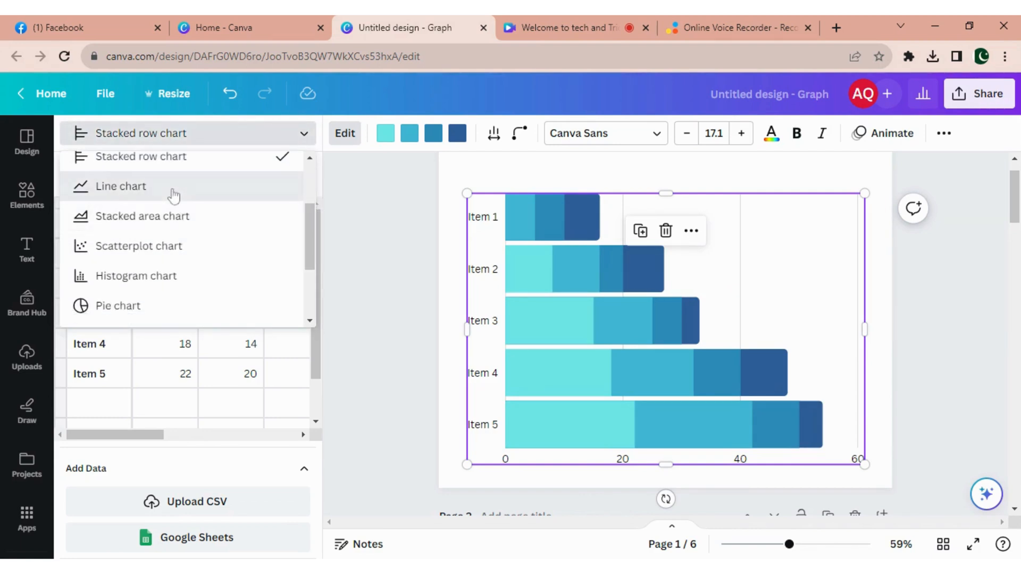
{"action": "left_click", "coordinate": [172, 195]}
{"action": "left_click", "coordinate": [257, 136]}
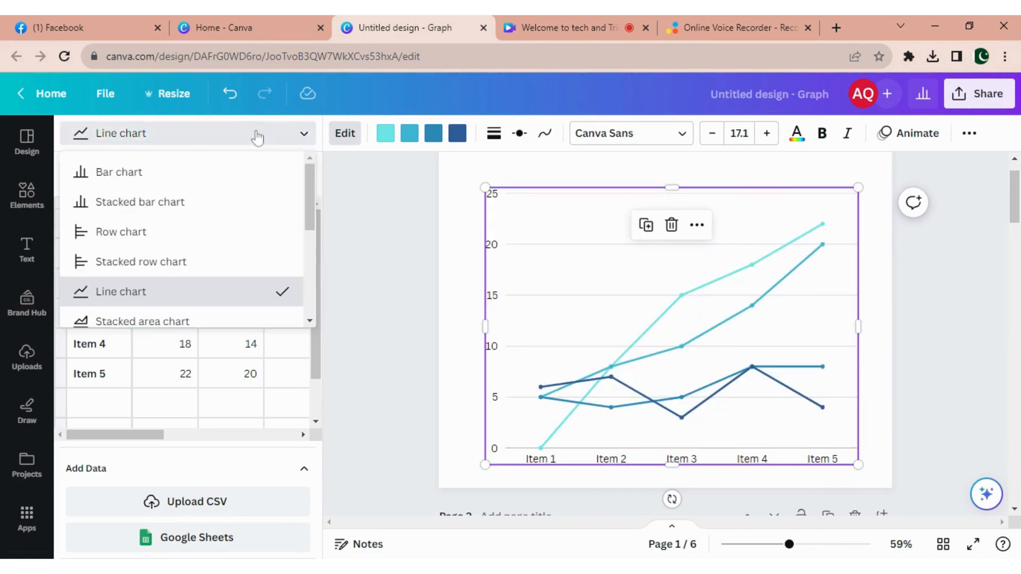
{"action": "scroll", "coordinate": [314, 234], "scroll_direction": "down", "scroll_amount": 2}
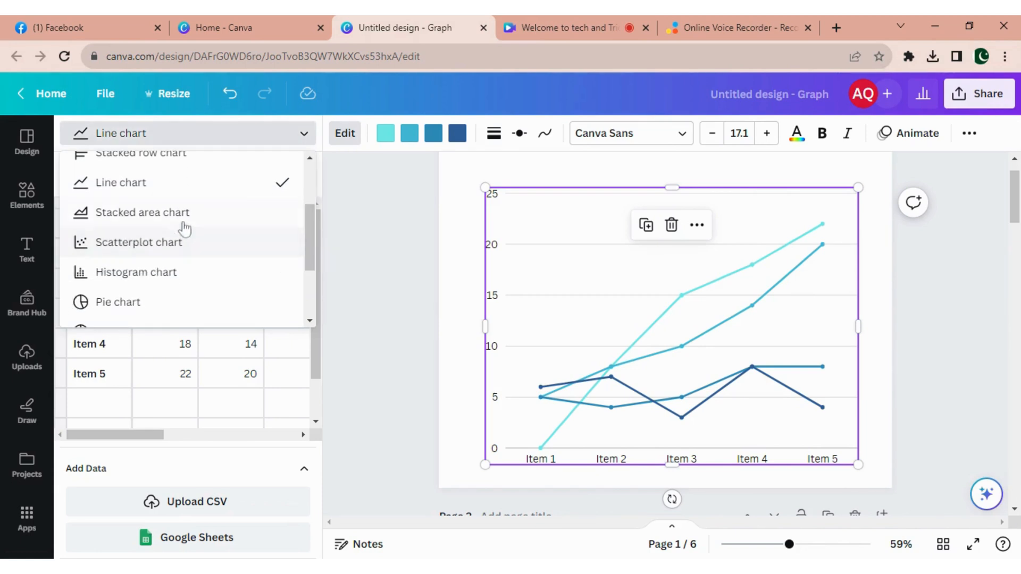
{"action": "left_click", "coordinate": [183, 228]}
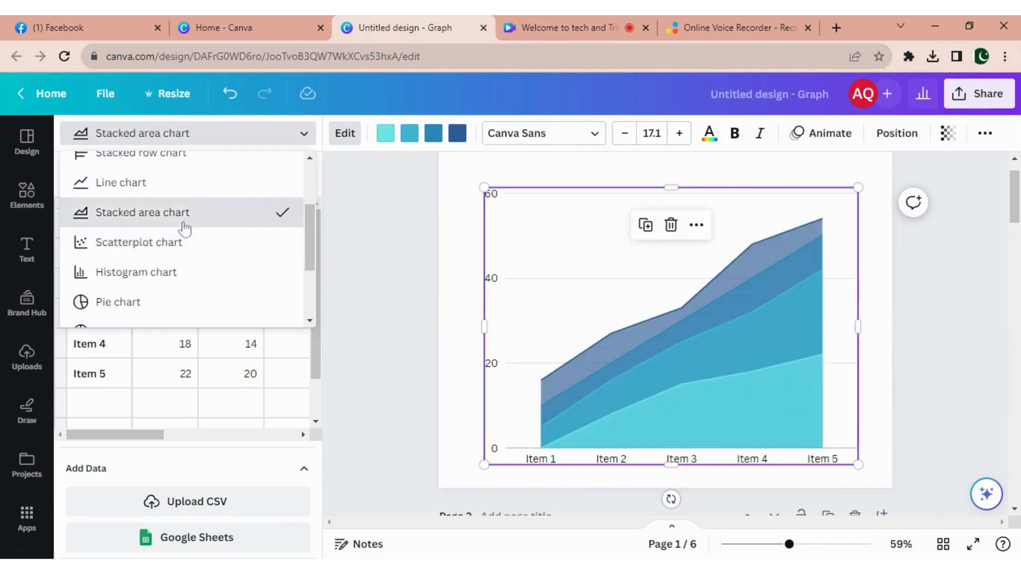
- Display the chart's data as a scatterplot chart and as a histogram chart
{"action": "left_click", "coordinate": [262, 139]}
{"action": "left_click_drag", "start_coordinate": [308, 210], "coordinate": [315, 258]}
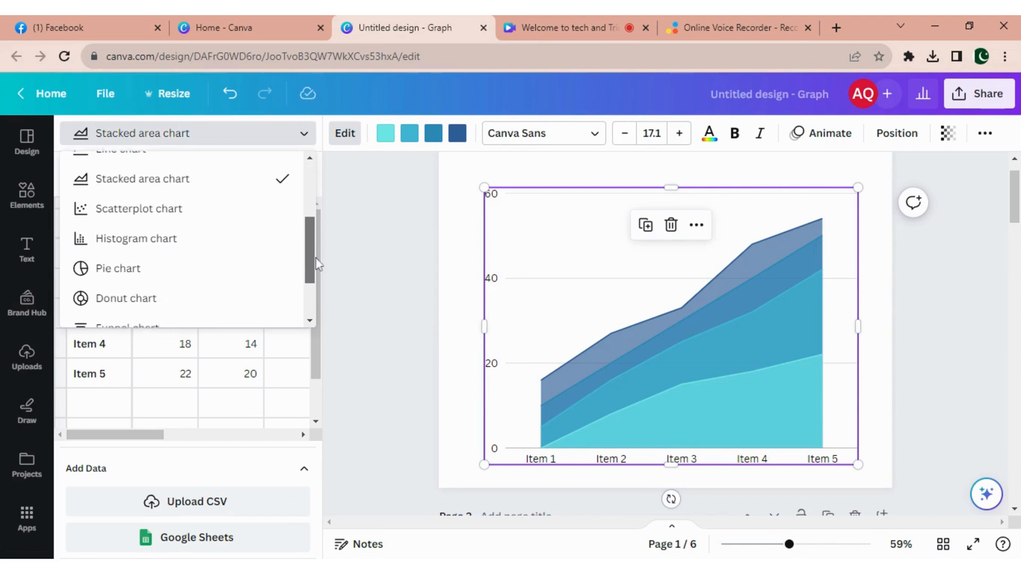
{"action": "left_click", "coordinate": [204, 210]}
{"action": "left_click", "coordinate": [216, 140]}
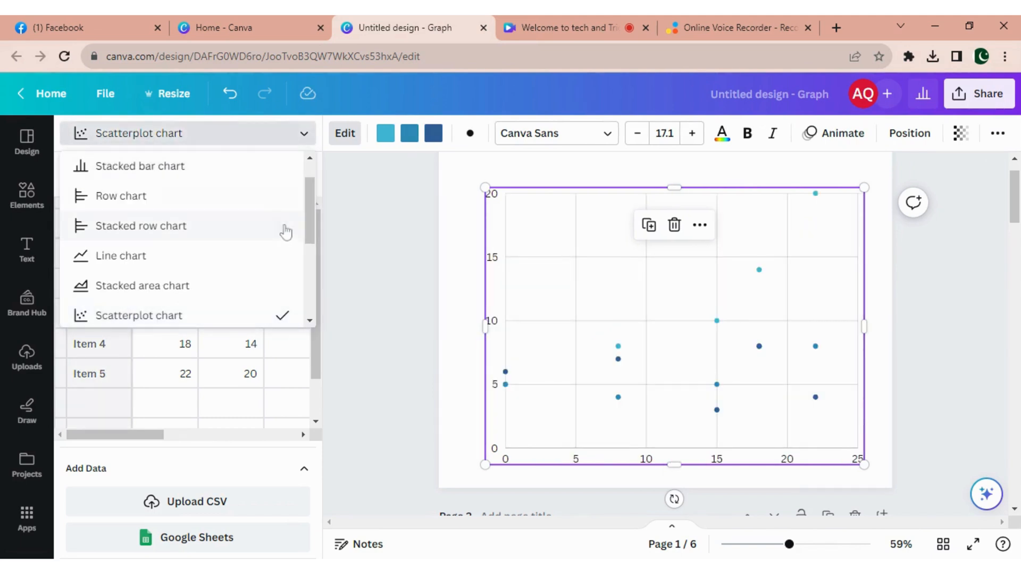
{"action": "left_click_drag", "start_coordinate": [311, 221], "coordinate": [324, 278]}
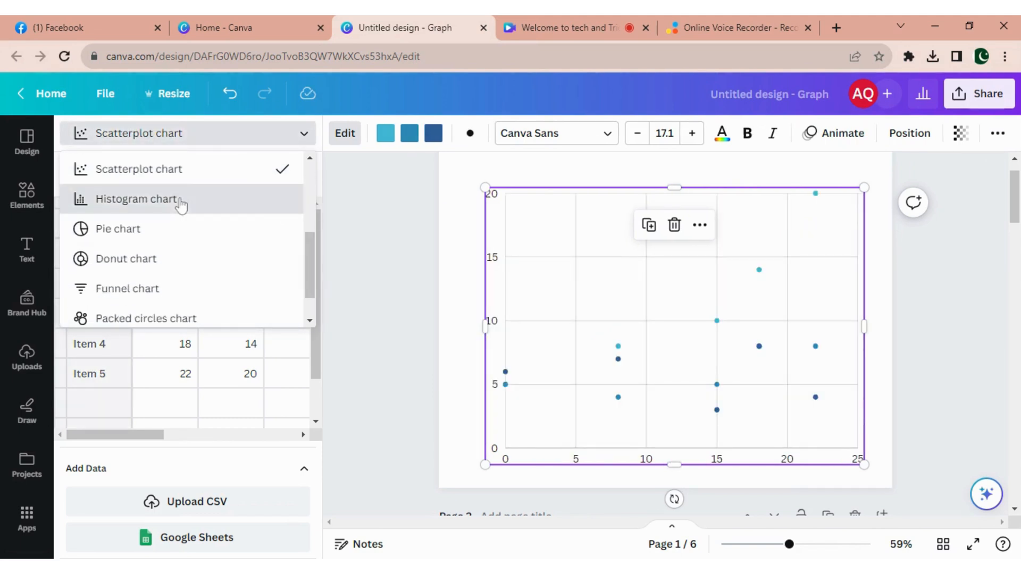
{"action": "left_click", "coordinate": [178, 201]}
- Turn the histogram into a pie chart and that into a donut chart
{"action": "left_click", "coordinate": [246, 136]}
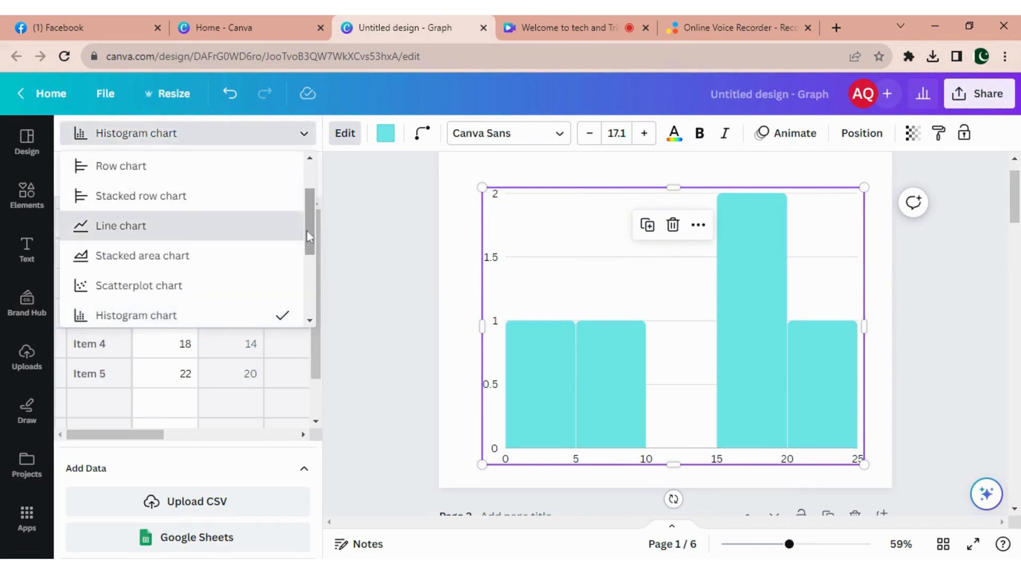
{"action": "left_click_drag", "start_coordinate": [307, 231], "coordinate": [321, 287]}
{"action": "scroll", "coordinate": [191, 212], "scroll_direction": "down", "scroll_amount": 1}
{"action": "left_click", "coordinate": [183, 197]}
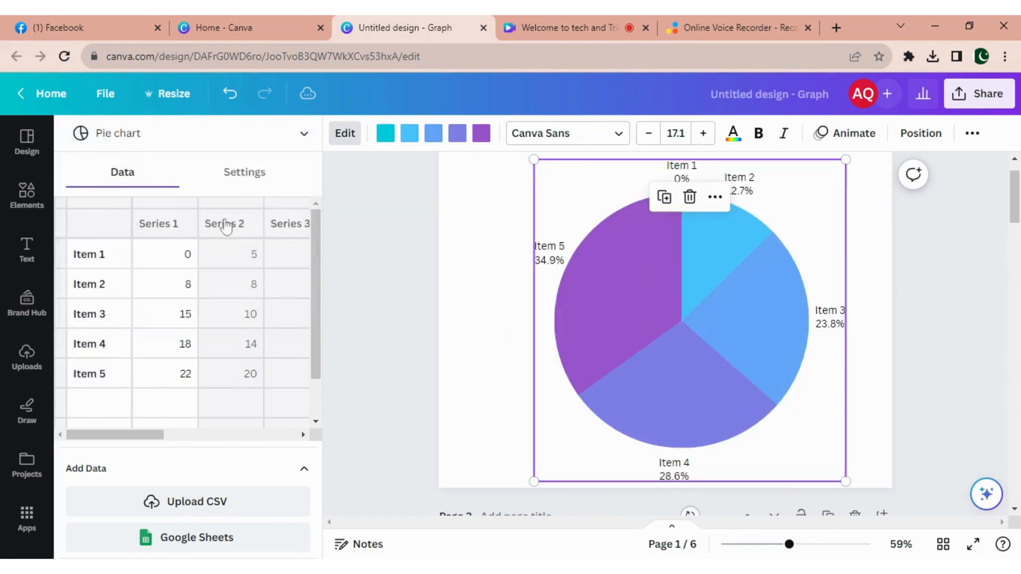
{"action": "left_click", "coordinate": [230, 143]}
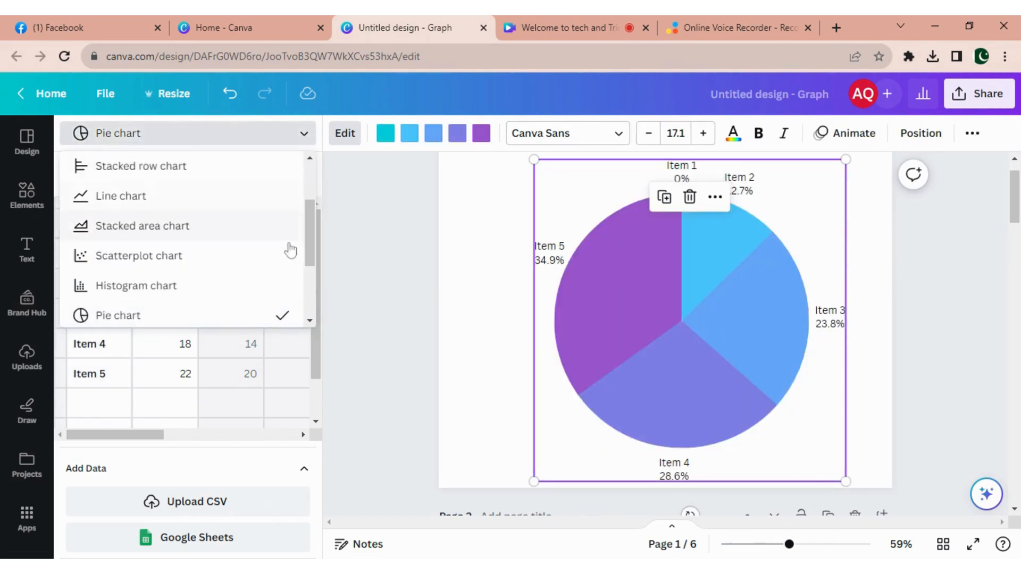
{"action": "scroll", "coordinate": [296, 255], "scroll_direction": "down", "scroll_amount": 2}
{"action": "left_click", "coordinate": [173, 219]}
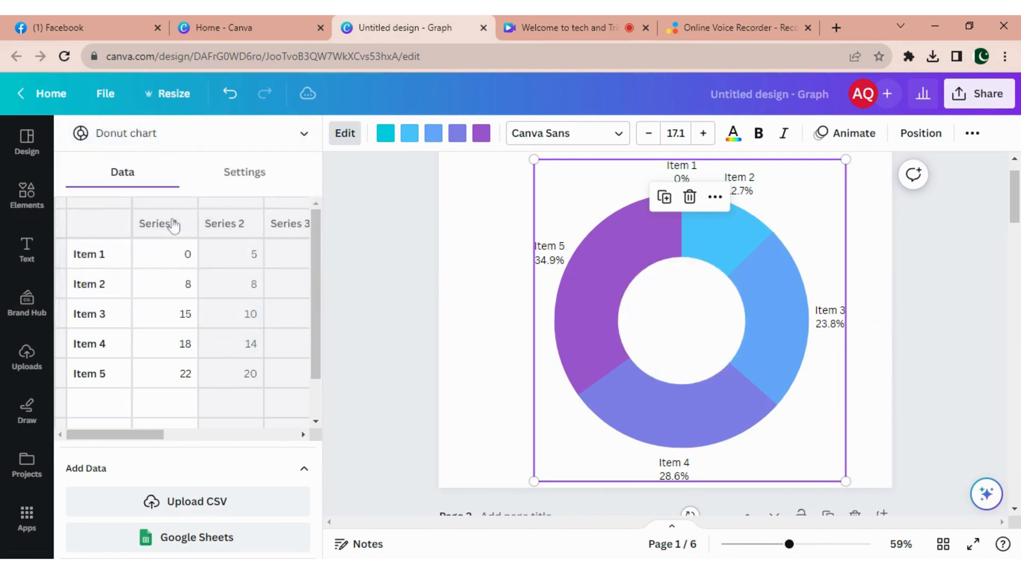
- Change the donut chart to a funnel chart, followed by a packed circles chart
{"action": "left_click", "coordinate": [298, 137]}
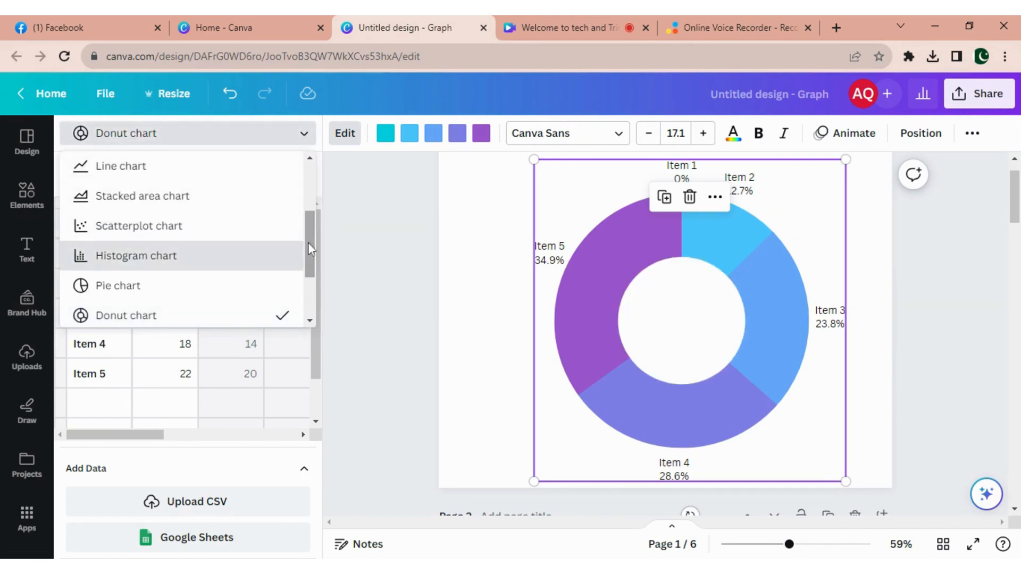
{"action": "left_click_drag", "start_coordinate": [308, 242], "coordinate": [307, 305]}
{"action": "left_click", "coordinate": [180, 250]}
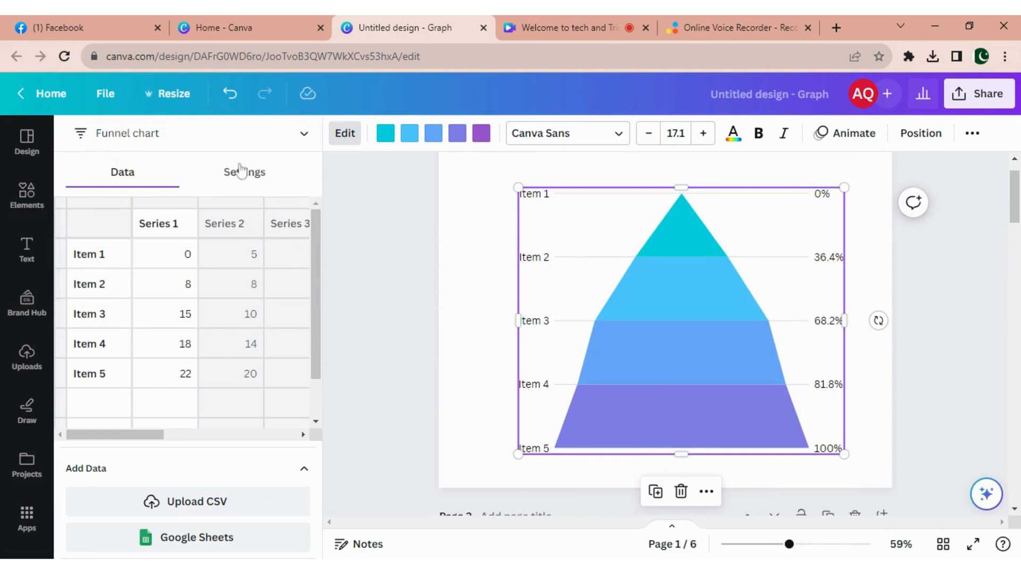
{"action": "left_click", "coordinate": [176, 133]}
{"action": "scroll", "coordinate": [174, 274], "scroll_direction": "down", "scroll_amount": 2}
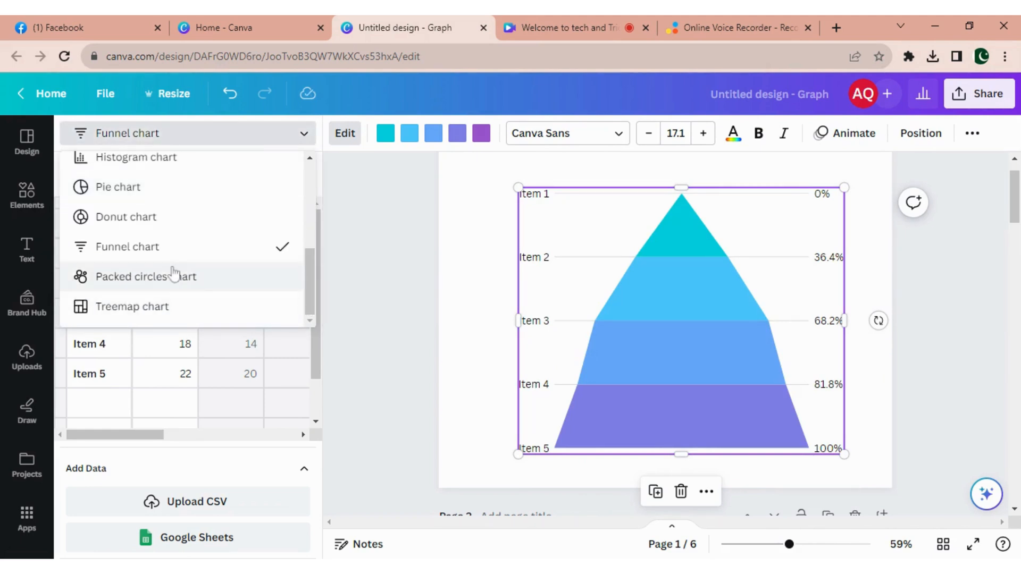
{"action": "left_click", "coordinate": [174, 275]}
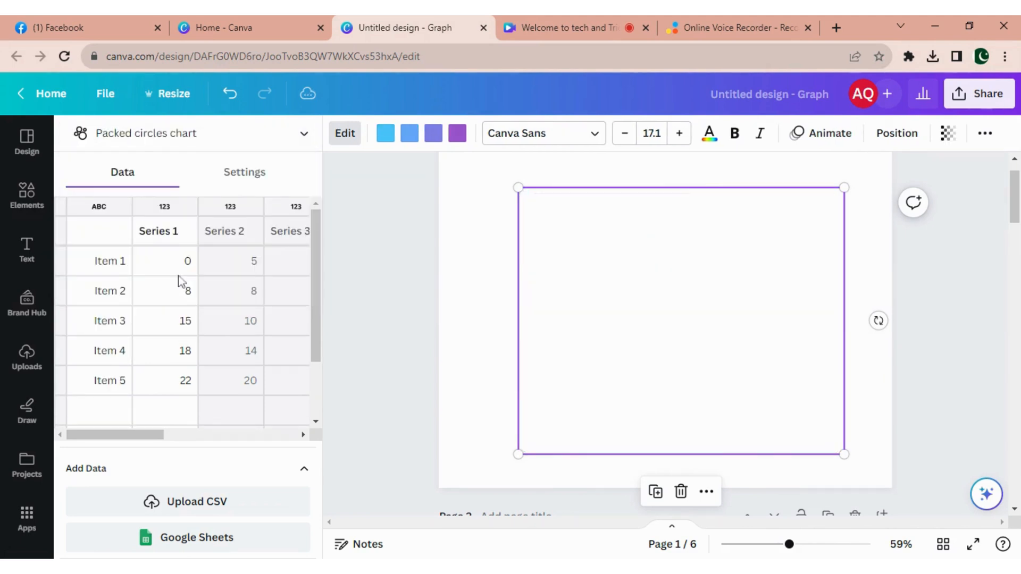
- Convert the packed circles chart to a treemap chart
{"action": "left_click", "coordinate": [247, 137]}
{"action": "scroll", "coordinate": [267, 298], "scroll_direction": "down", "scroll_amount": 2}
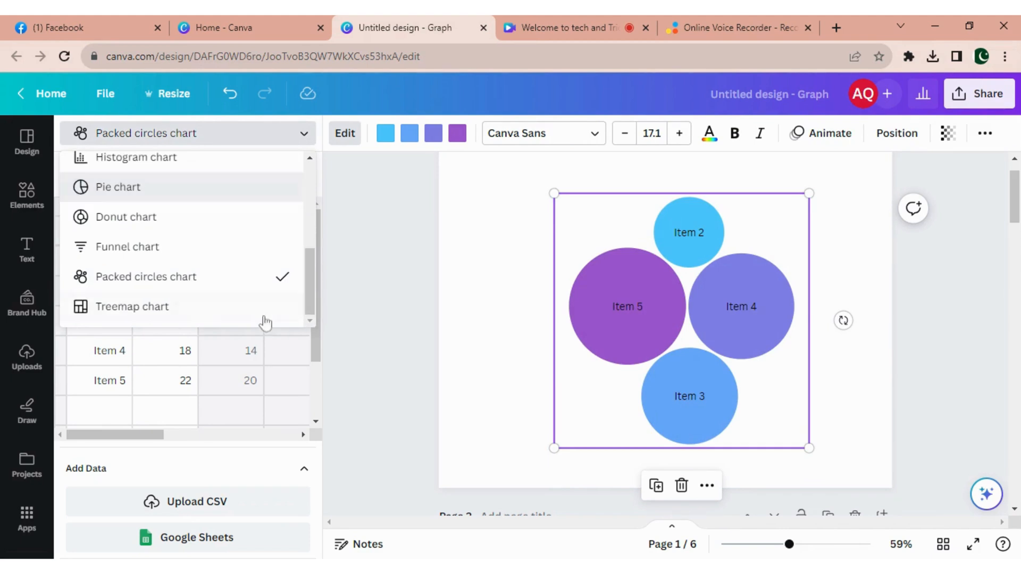
{"action": "left_click", "coordinate": [156, 307]}
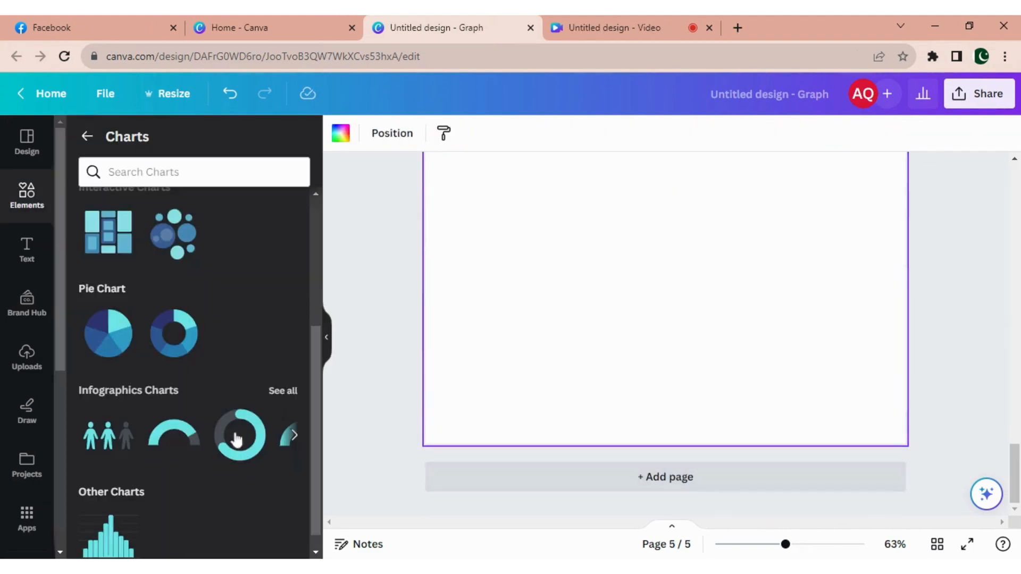
- Insert the people pictogram from the infographics charts on the blank page 5
{"action": "left_click_drag", "start_coordinate": [1014, 474], "coordinate": [1015, 461]}
{"action": "left_click", "coordinate": [106, 436]}
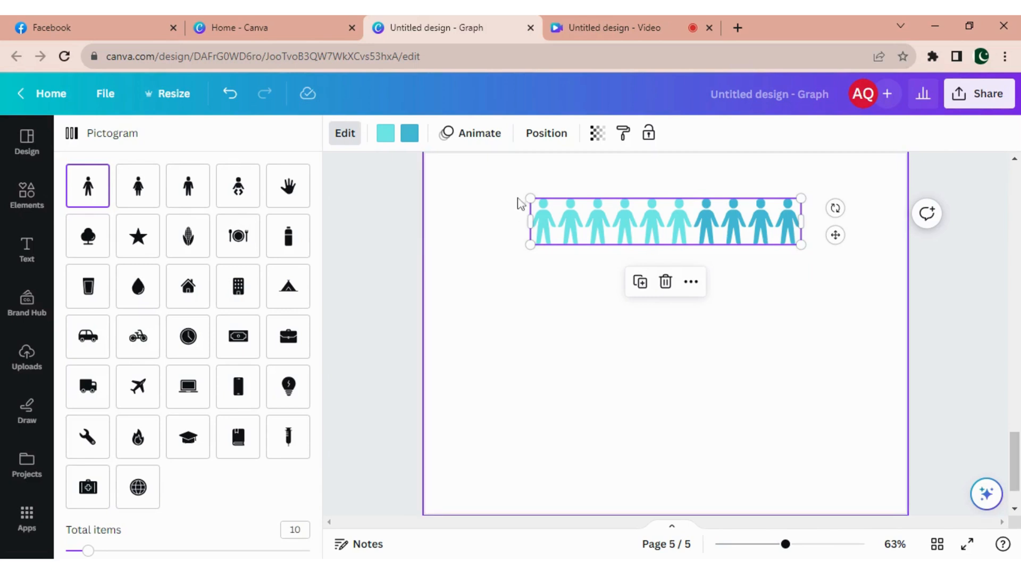
{"action": "left_click", "coordinate": [720, 322]}
{"action": "left_click_drag", "start_coordinate": [762, 277], "coordinate": [562, 221]}
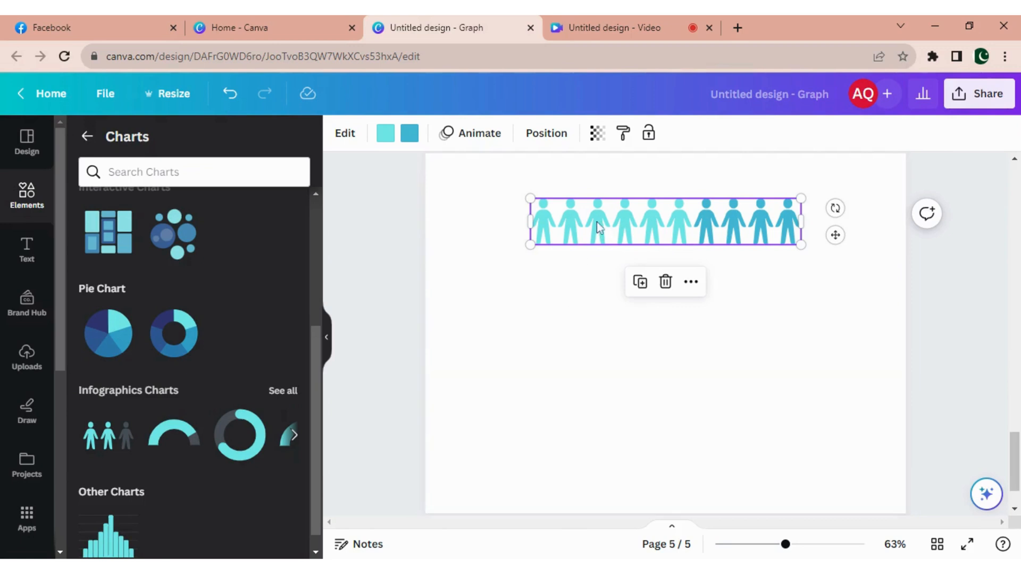
{"action": "left_click", "coordinate": [597, 299]}
- Try the star, corn, plate and bottle icons for the pictogram on page 5
{"action": "left_click", "coordinate": [614, 236]}
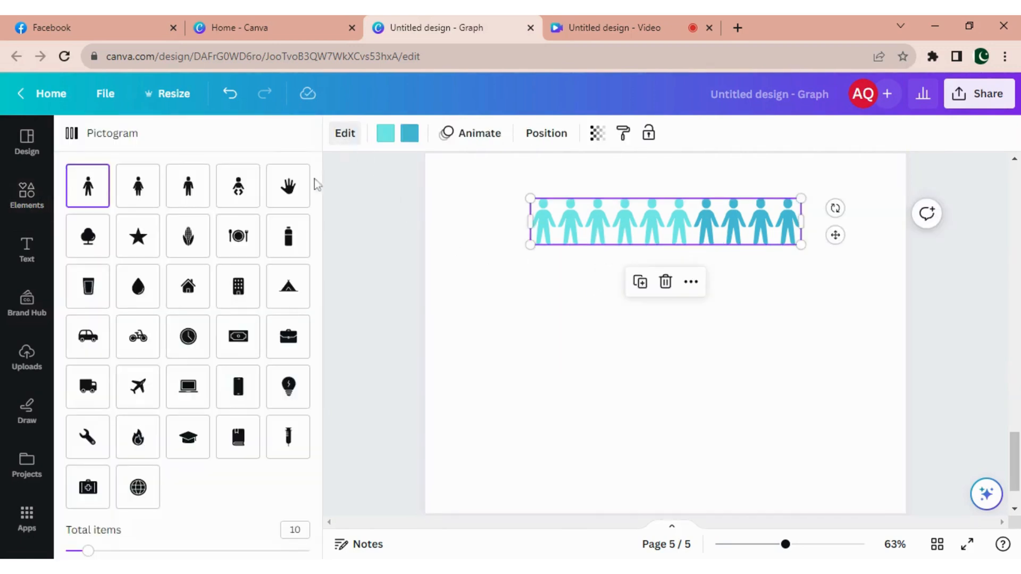
{"action": "left_click", "coordinate": [134, 234]}
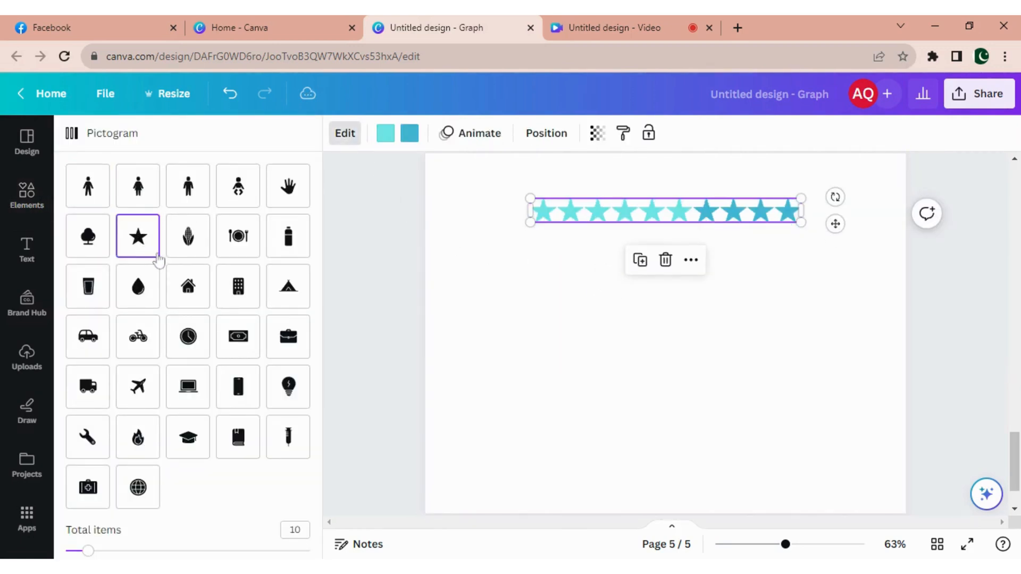
{"action": "left_click", "coordinate": [191, 248]}
{"action": "left_click", "coordinate": [239, 242]}
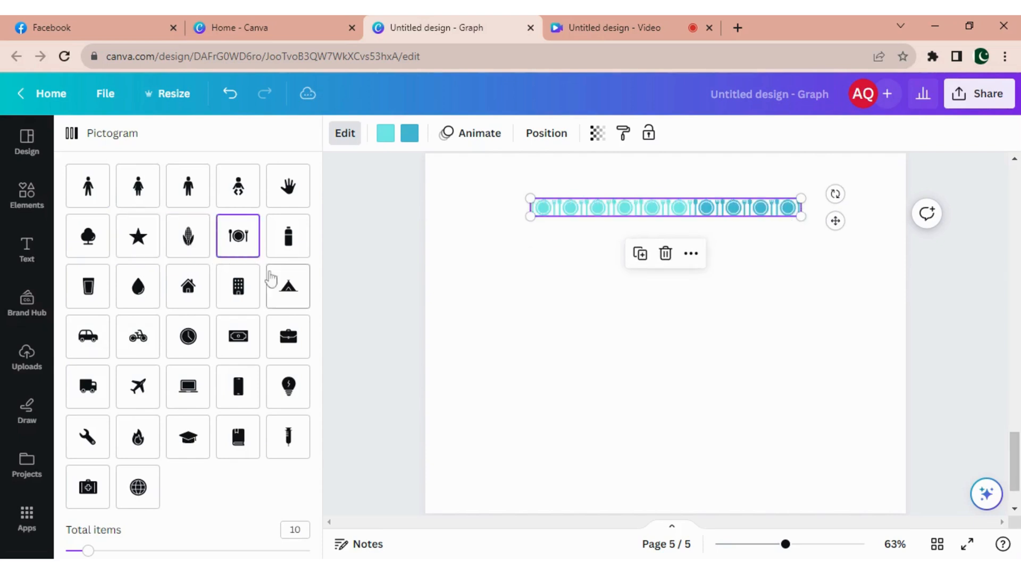
{"action": "left_click", "coordinate": [288, 241]}
- Give the pictogram the tent icon and set its total items to 9
{"action": "left_click", "coordinate": [304, 306]}
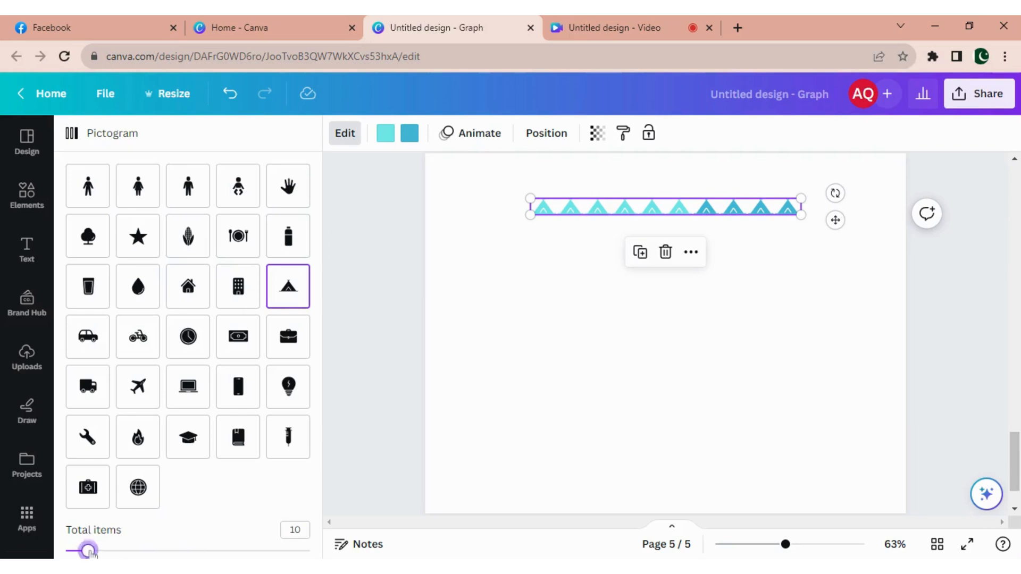
{"action": "mouse_move", "coordinate": [89, 552]}
{"action": "left_mouse_down"}
{"action": "mouse_move", "coordinate": [117, 553]}
{"action": "mouse_move", "coordinate": [87, 552]}
{"action": "left_mouse_up"}
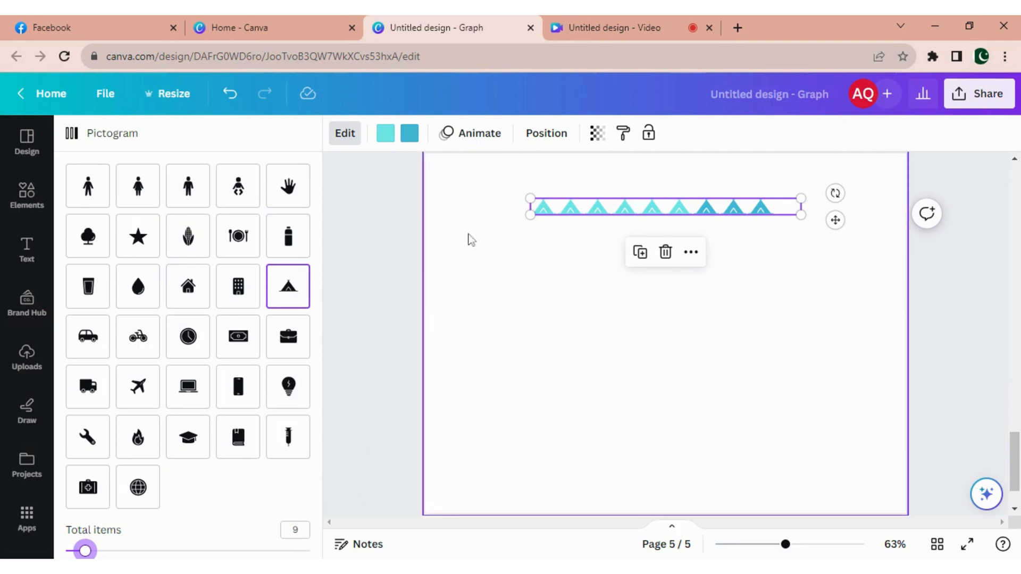
{"action": "left_click", "coordinate": [486, 206]}
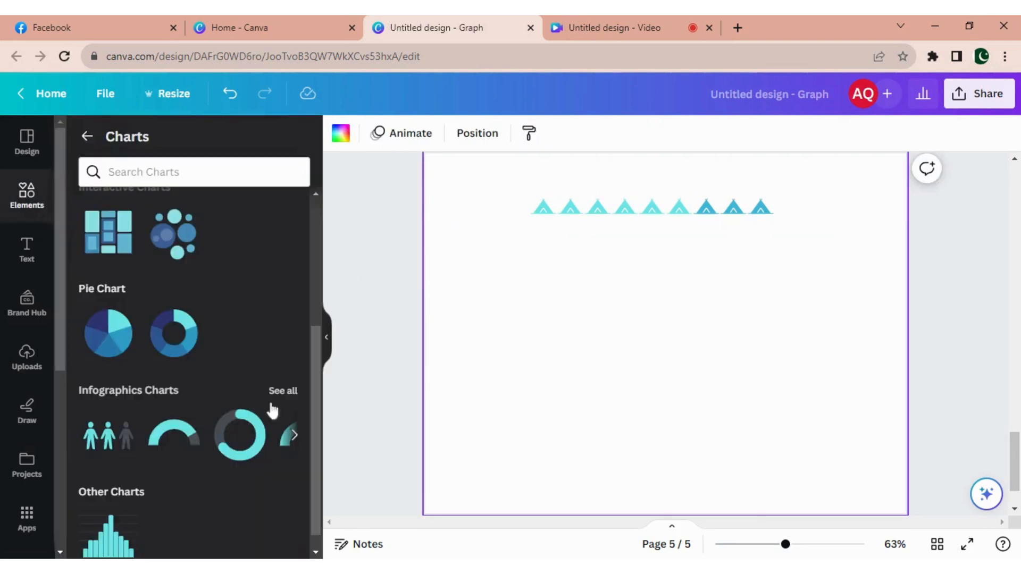
{"action": "left_click", "coordinate": [601, 206]}
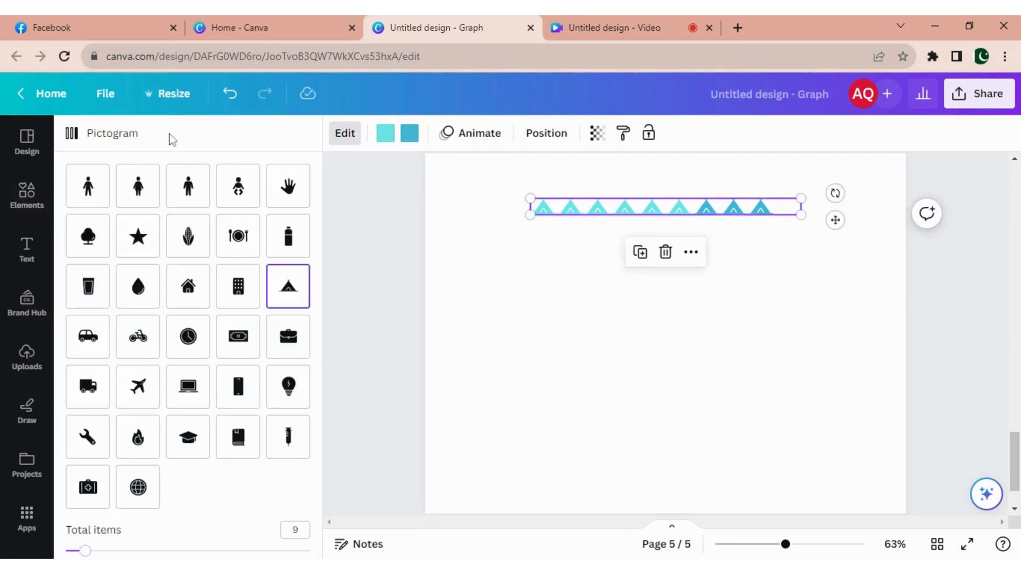
{"action": "left_click", "coordinate": [649, 290]}
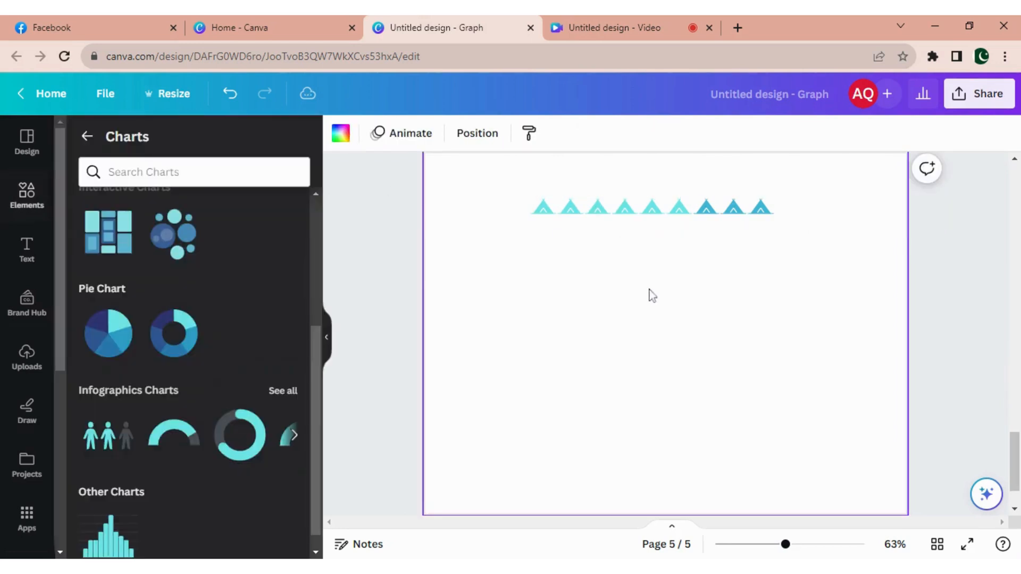
- Insert a radial progress chart on page 5 with line weight 13, percentage 70, a percentage label and rounded endpoints
{"action": "left_click", "coordinate": [165, 442]}
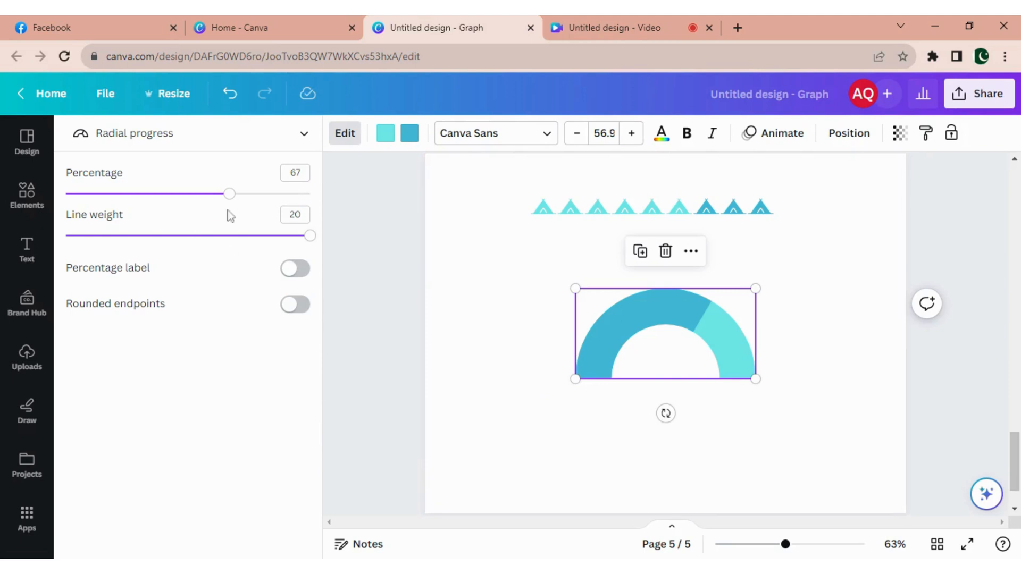
{"action": "left_click_drag", "start_coordinate": [308, 240], "coordinate": [220, 236]}
{"action": "left_click_drag", "start_coordinate": [231, 195], "coordinate": [239, 216]}
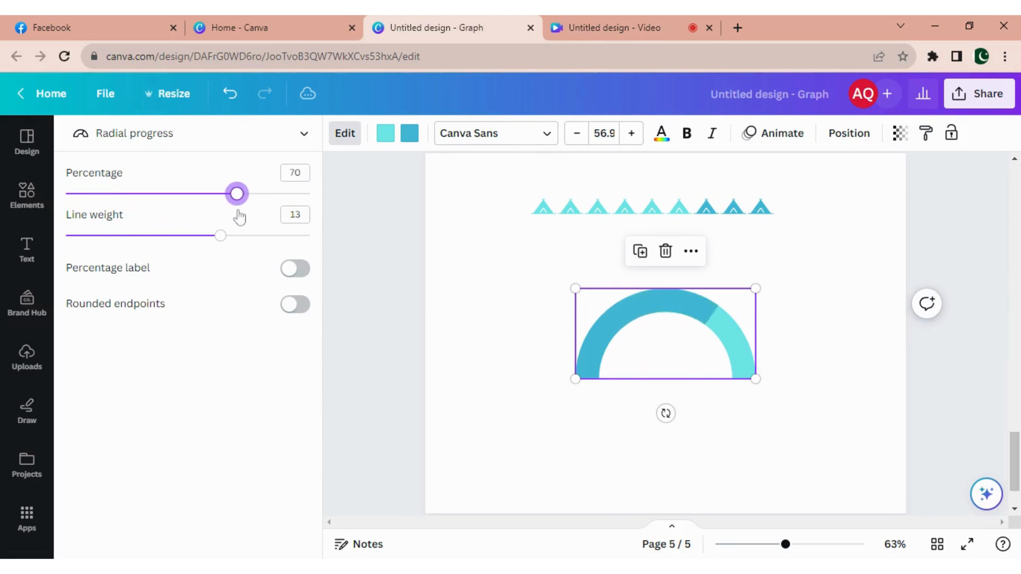
{"action": "left_click", "coordinate": [296, 269]}
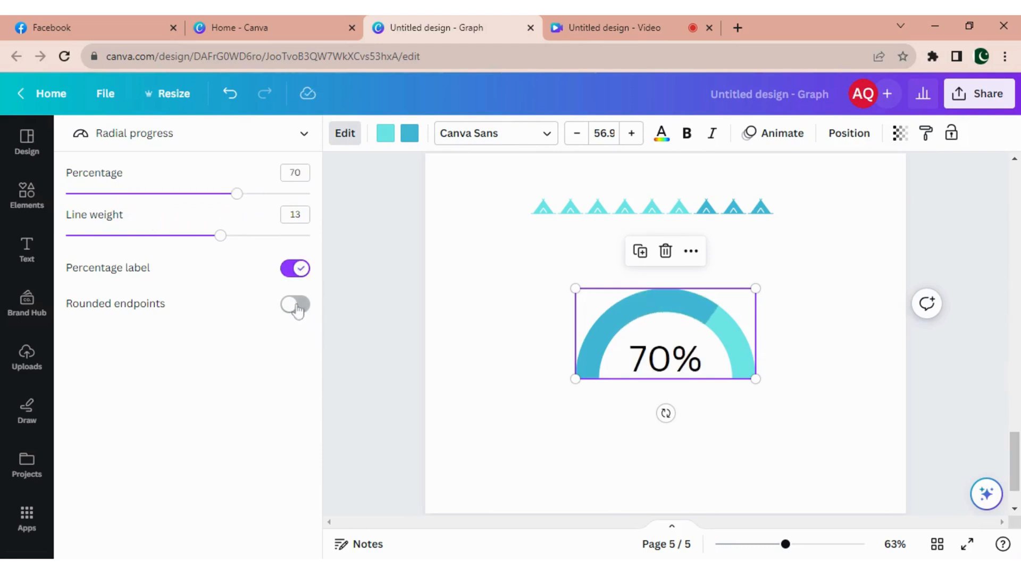
{"action": "left_click", "coordinate": [296, 304]}
{"action": "left_click", "coordinate": [628, 430]}
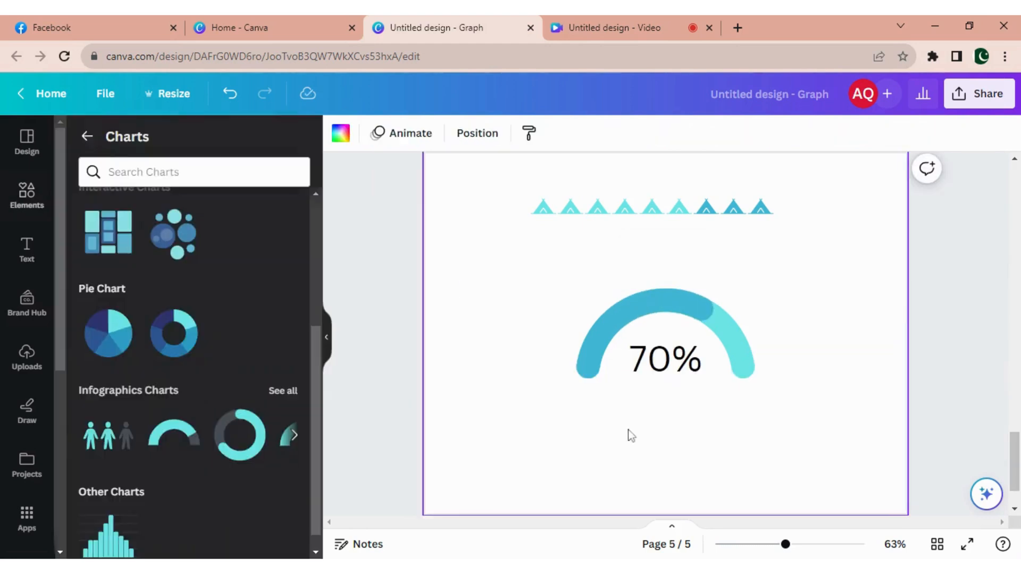
- Move the radial progress chart to the page's left side just below the pictogram and shrink it by about a quarter
{"action": "left_click_drag", "start_coordinate": [688, 338], "coordinate": [563, 285]}
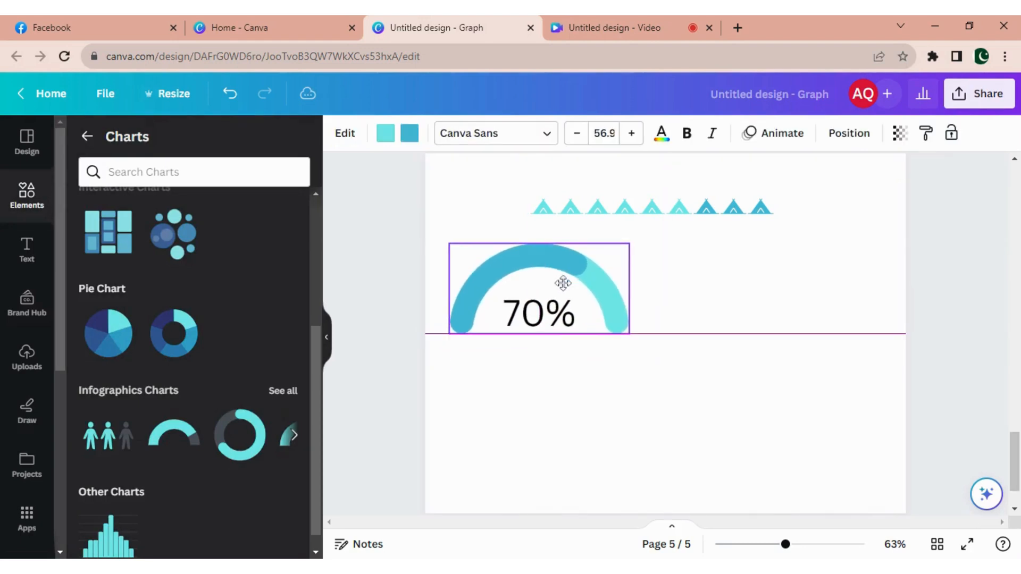
{"action": "left_click_drag", "start_coordinate": [630, 334], "coordinate": [583, 311]}
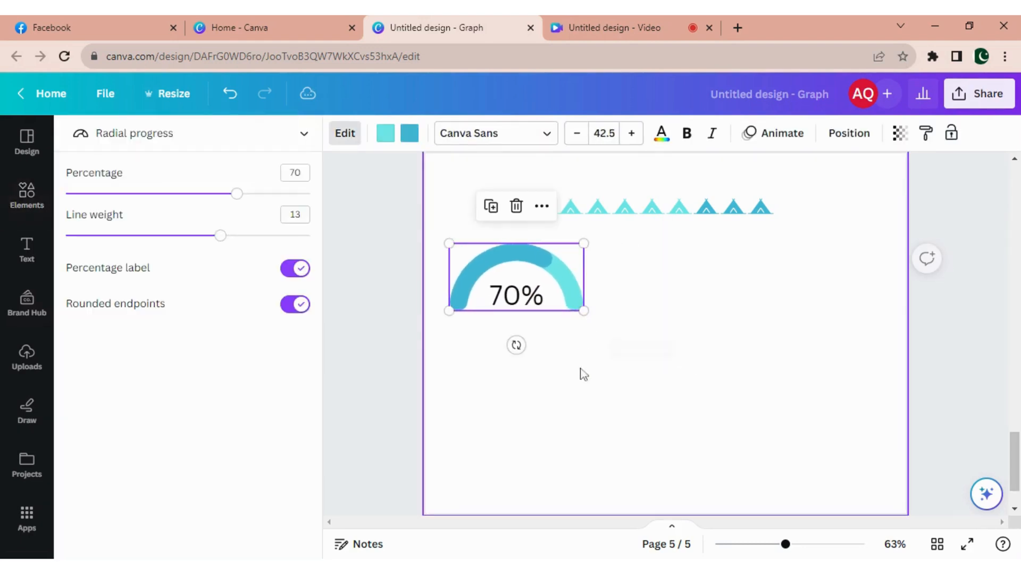
{"action": "left_click", "coordinate": [580, 387]}
- Insert a progress ring beside the radial progress chart, set its percentage to 46 and show its percentage label
{"action": "left_click", "coordinate": [230, 458]}
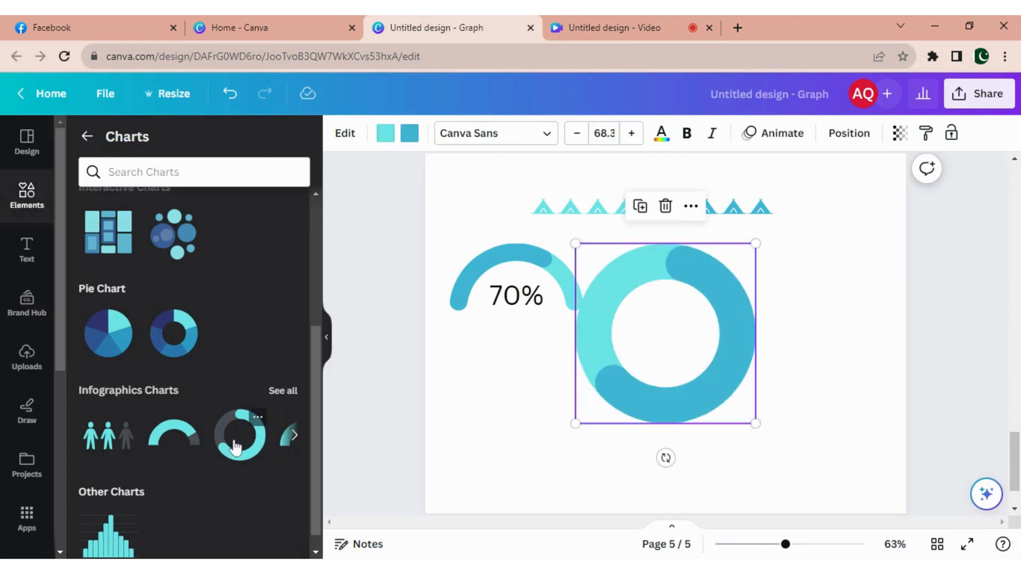
{"action": "left_click_drag", "start_coordinate": [690, 346], "coordinate": [714, 339]}
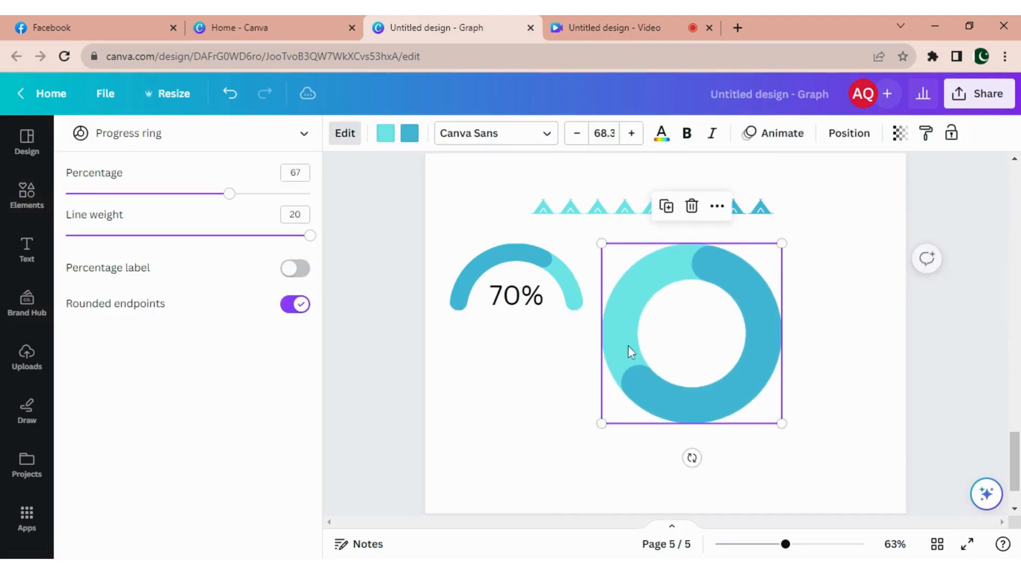
{"action": "left_click_drag", "start_coordinate": [227, 202], "coordinate": [180, 202]}
{"action": "left_click", "coordinate": [296, 271]}
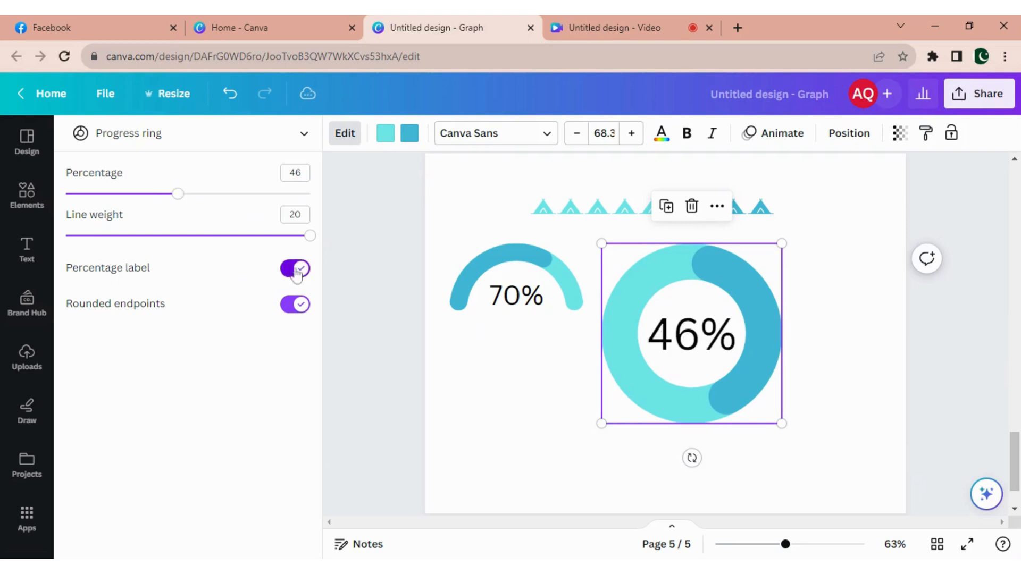
- Reduce the progress ring's line weight and shrink the ring to about the radial progress chart's size
{"action": "left_click_drag", "start_coordinate": [298, 241], "coordinate": [232, 238]}
{"action": "left_click_drag", "start_coordinate": [782, 424], "coordinate": [714, 356]}
{"action": "left_click", "coordinate": [573, 401]}
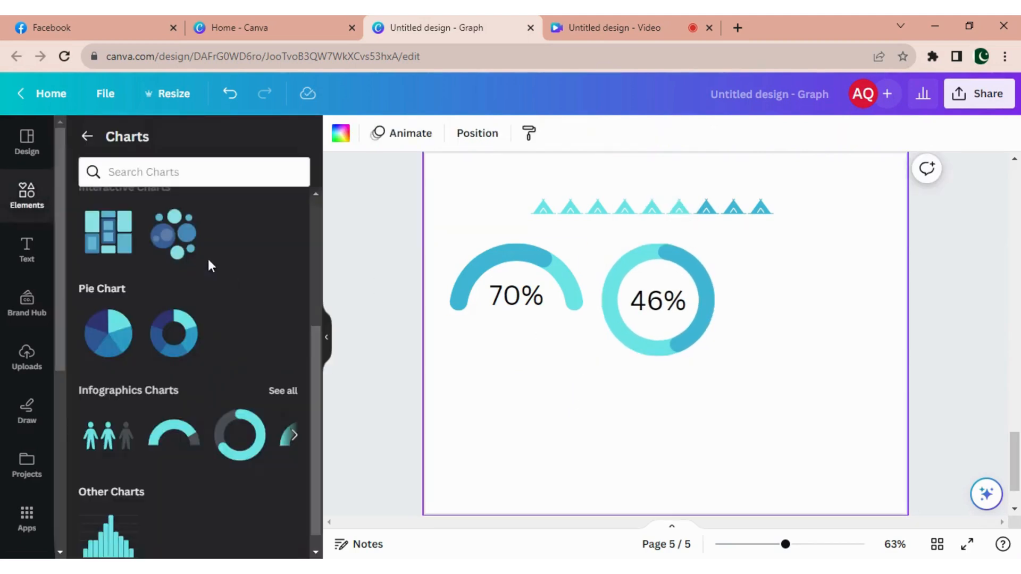
- Insert a progress dial from the infographics charts and place it to the right of the progress ring
{"action": "left_click", "coordinate": [296, 439]}
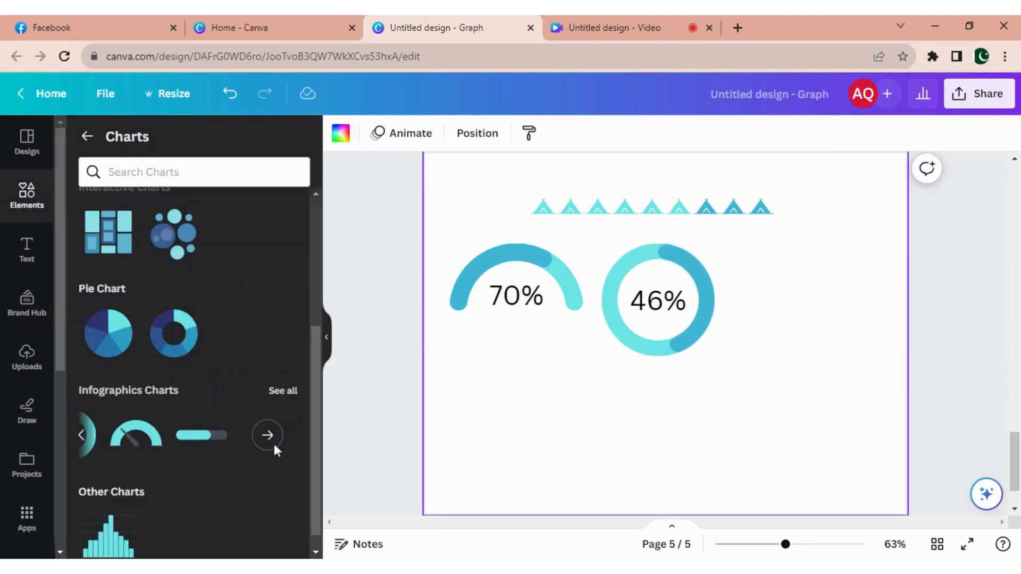
{"action": "left_click", "coordinate": [139, 437]}
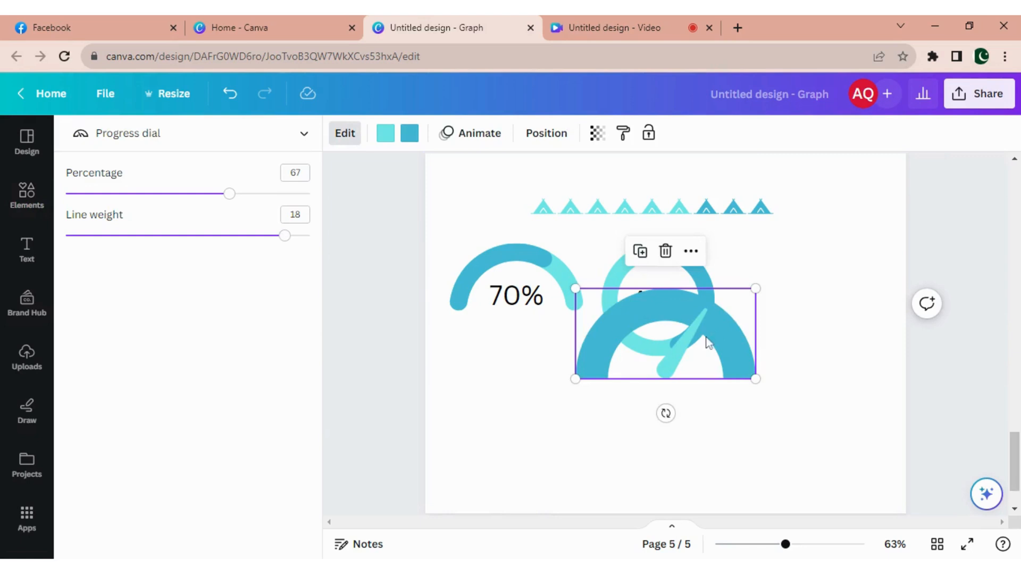
{"action": "left_click_drag", "start_coordinate": [707, 343], "coordinate": [857, 296]}
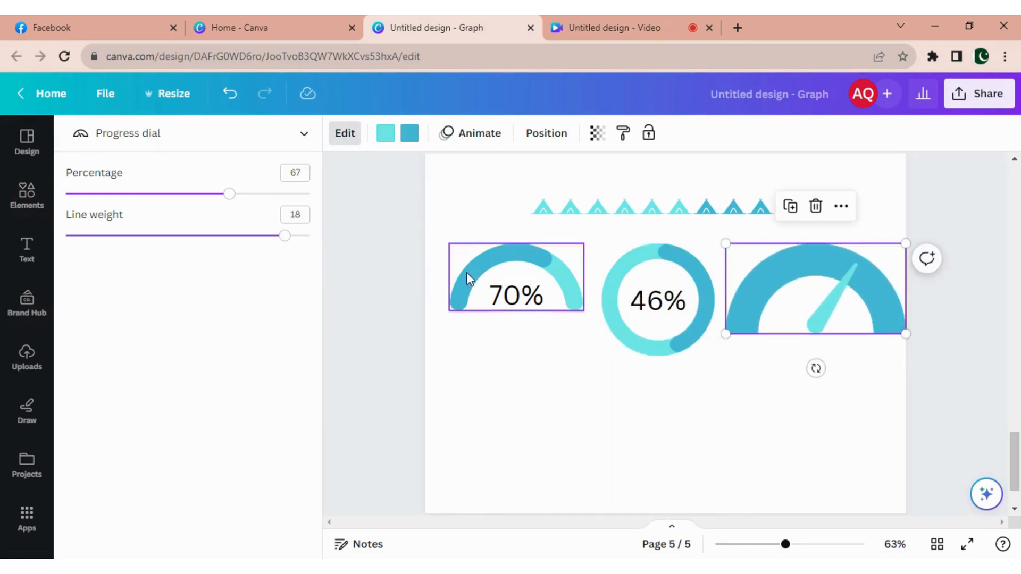
- Set the progress dial's line weight to 13 and percentage to 38, and shrink it to fit beside the ring
{"action": "left_click_drag", "start_coordinate": [277, 239], "coordinate": [217, 240]}
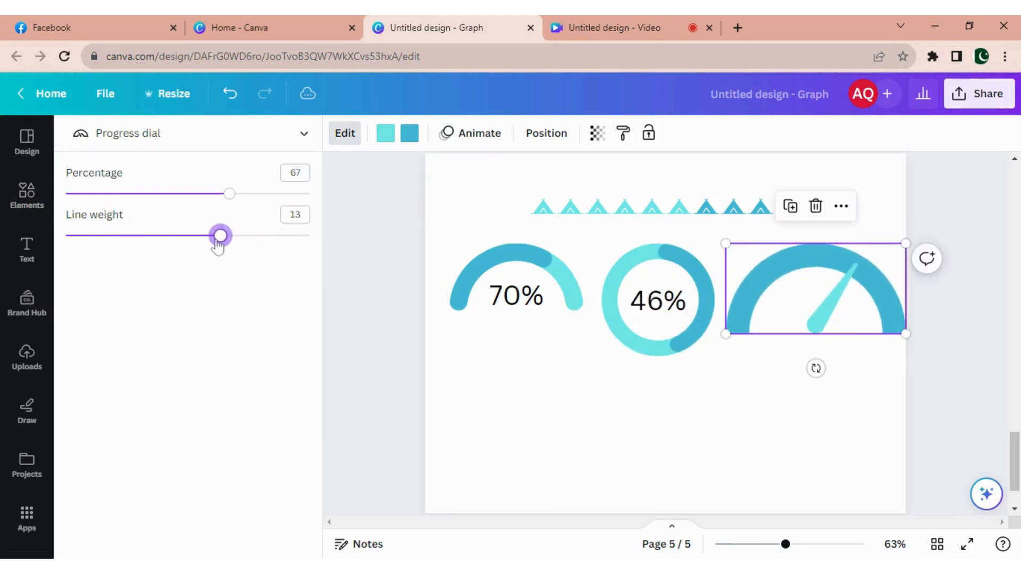
{"action": "left_click_drag", "start_coordinate": [226, 197], "coordinate": [160, 209]}
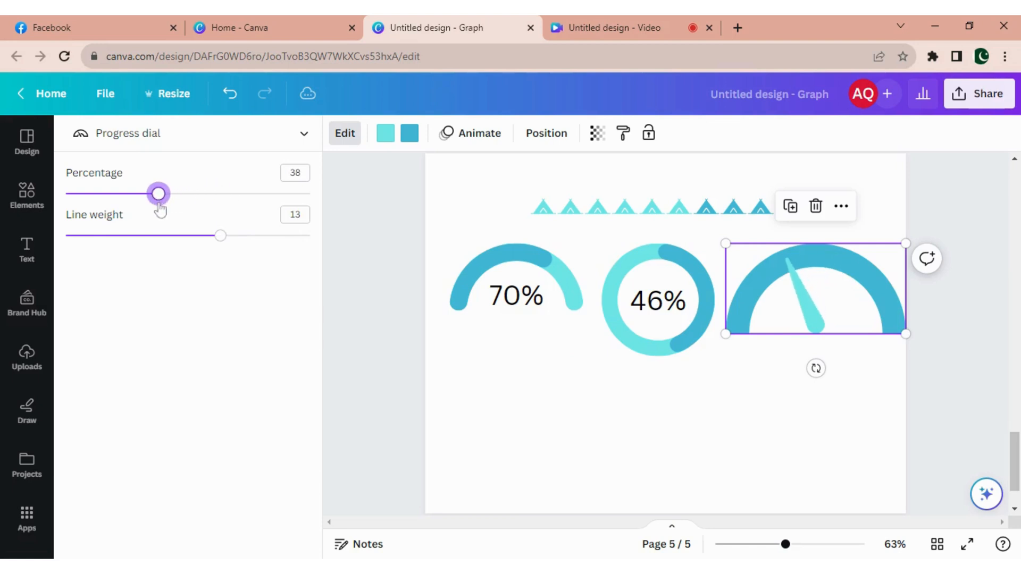
{"action": "left_click_drag", "start_coordinate": [899, 330], "coordinate": [816, 293]}
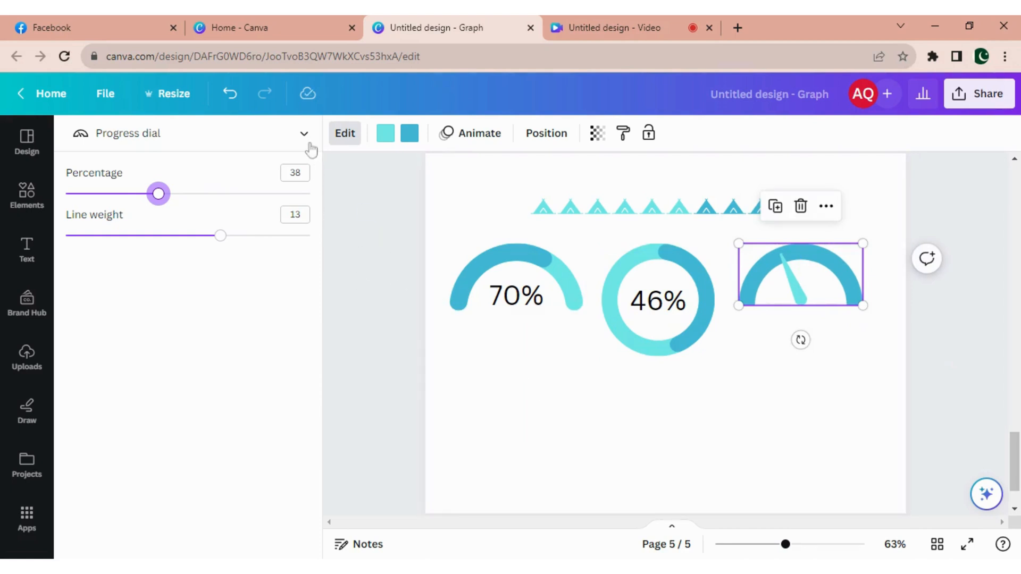
{"action": "left_click", "coordinate": [621, 468]}
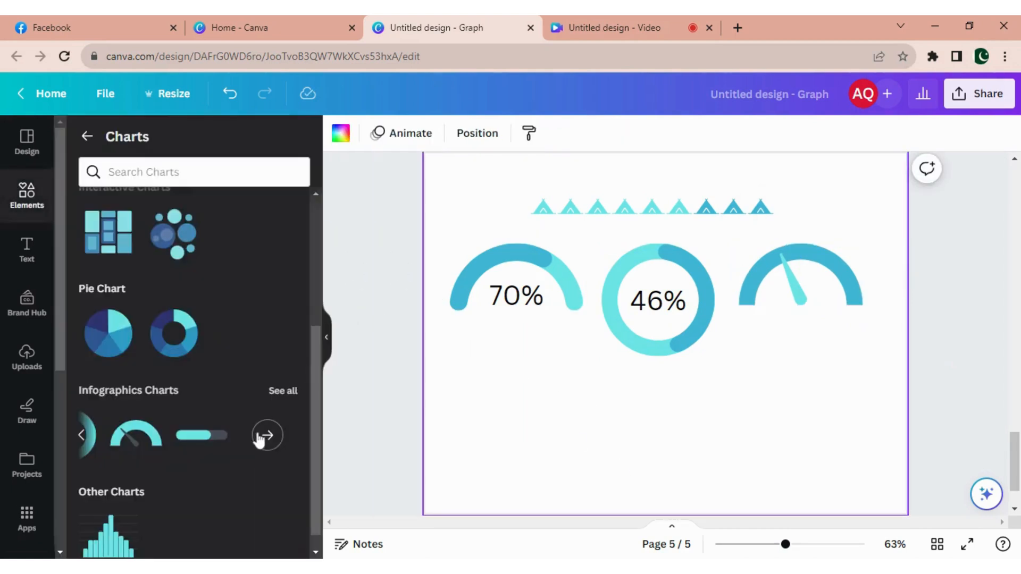
- Insert a progress bar from the infographics charts and place it below the progress ring
{"action": "scroll", "coordinate": [230, 480], "scroll_direction": "down", "scroll_amount": 1}
{"action": "left_click", "coordinate": [213, 420]}
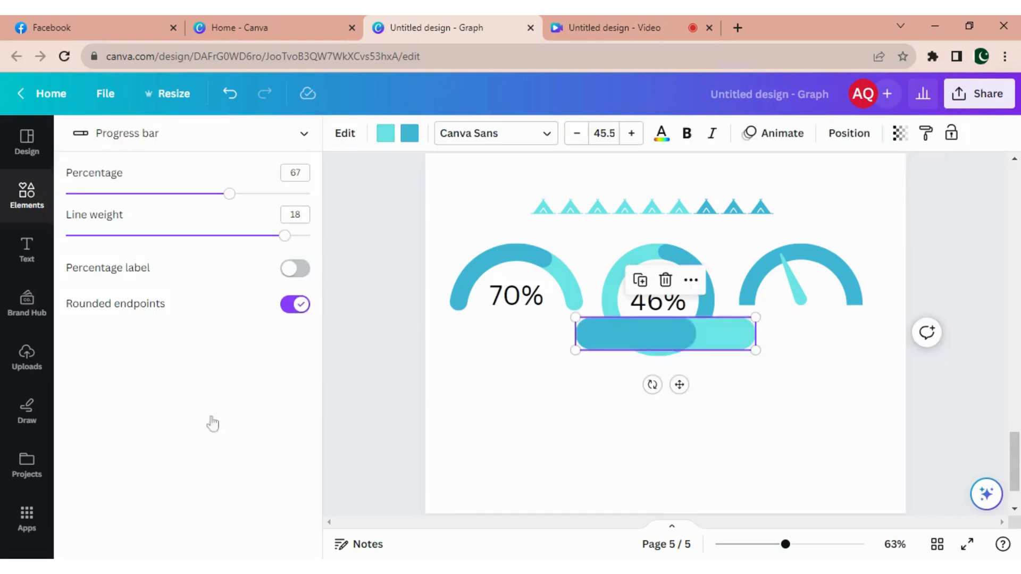
{"action": "left_click_drag", "start_coordinate": [683, 384], "coordinate": [684, 452]}
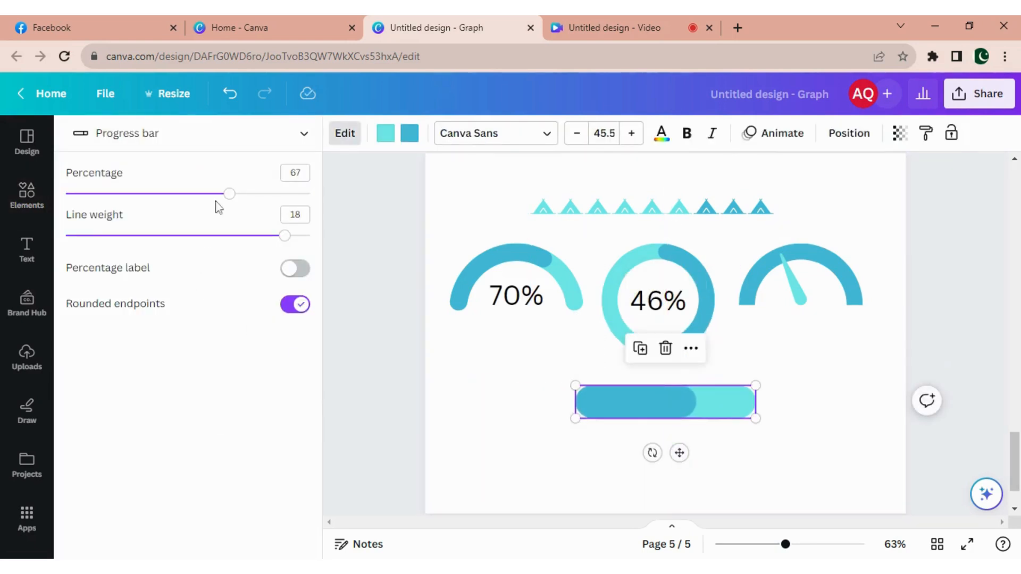
- Give the progress bar line weight 11, percentage 47 and a percentage label, and centre it horizontally on the page
{"action": "left_click_drag", "start_coordinate": [286, 243], "coordinate": [197, 253]}
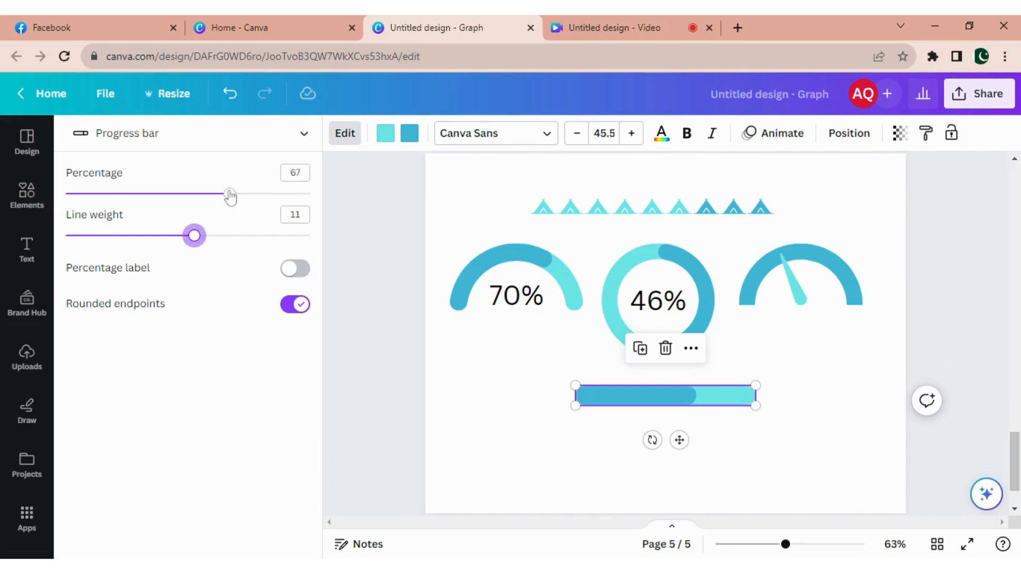
{"action": "left_click_drag", "start_coordinate": [230, 194], "coordinate": [181, 194]}
{"action": "left_click", "coordinate": [296, 270]}
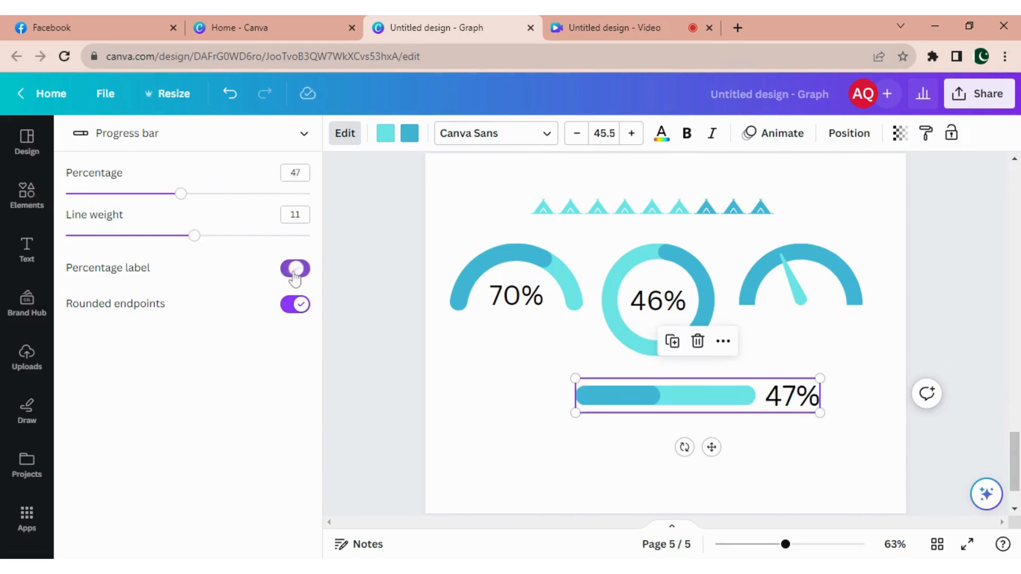
{"action": "left_click", "coordinate": [808, 444]}
{"action": "left_click_drag", "start_coordinate": [697, 410], "coordinate": [665, 410]}
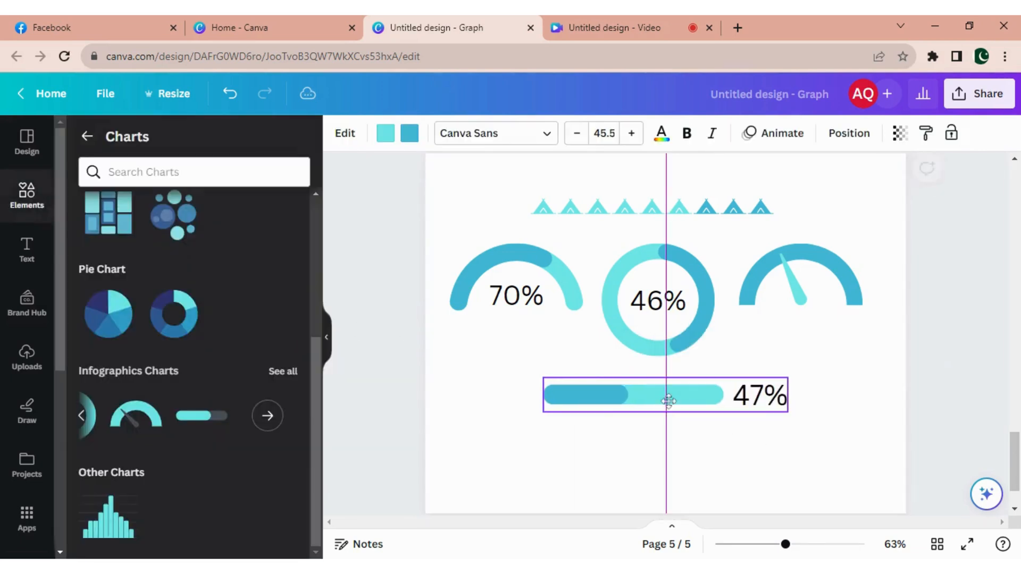
{"action": "left_click", "coordinate": [839, 429]}
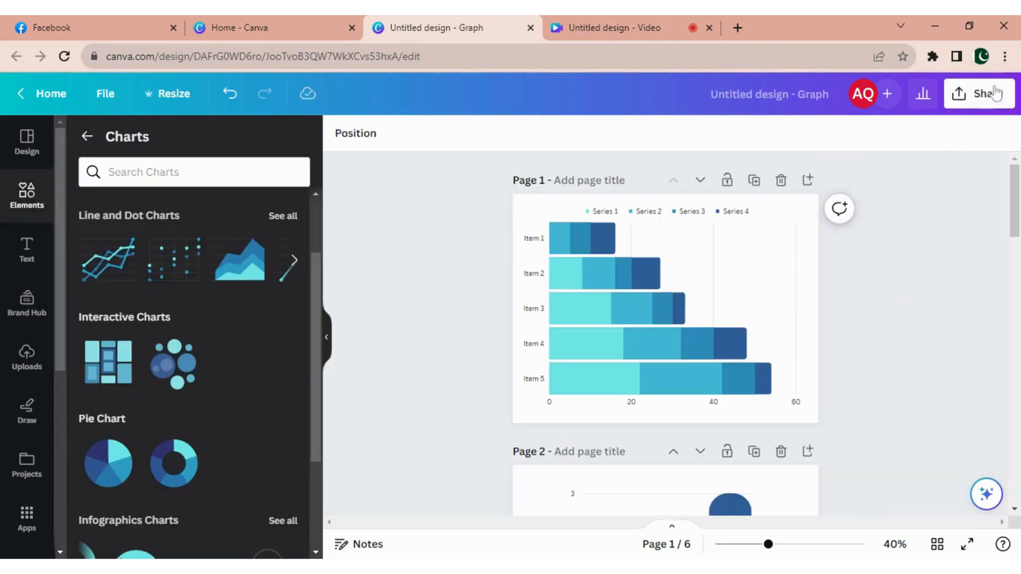
- Open the design's sharing options and bring the download option into view
{"action": "left_click", "coordinate": [978, 94]}
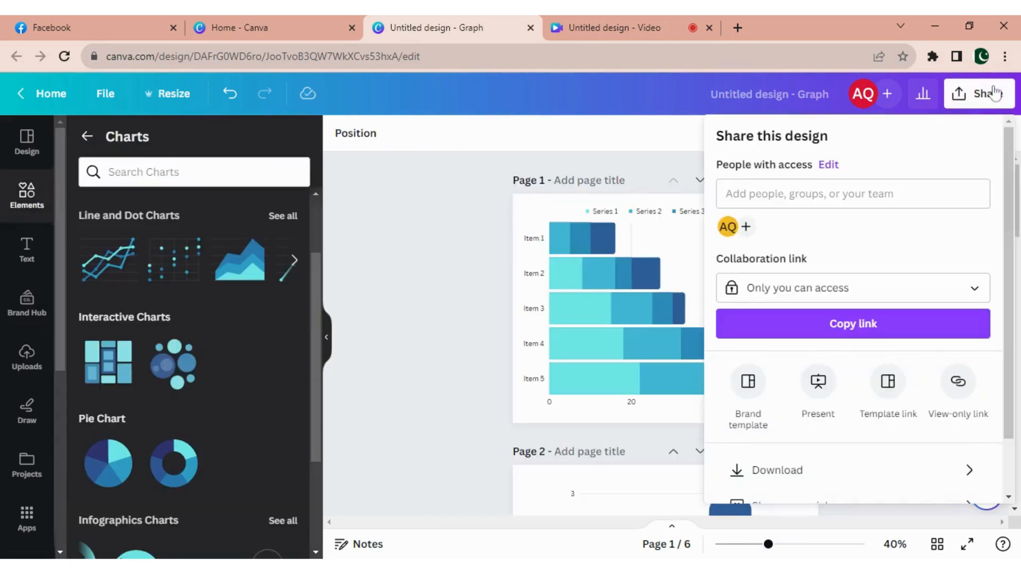
{"action": "scroll", "coordinate": [811, 471], "scroll_direction": "down", "scroll_amount": 2}
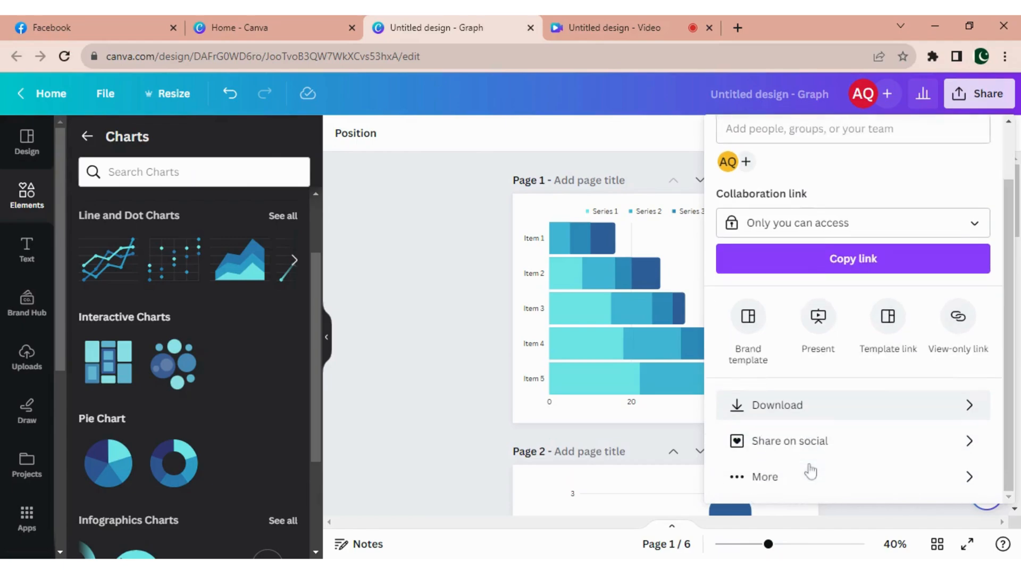